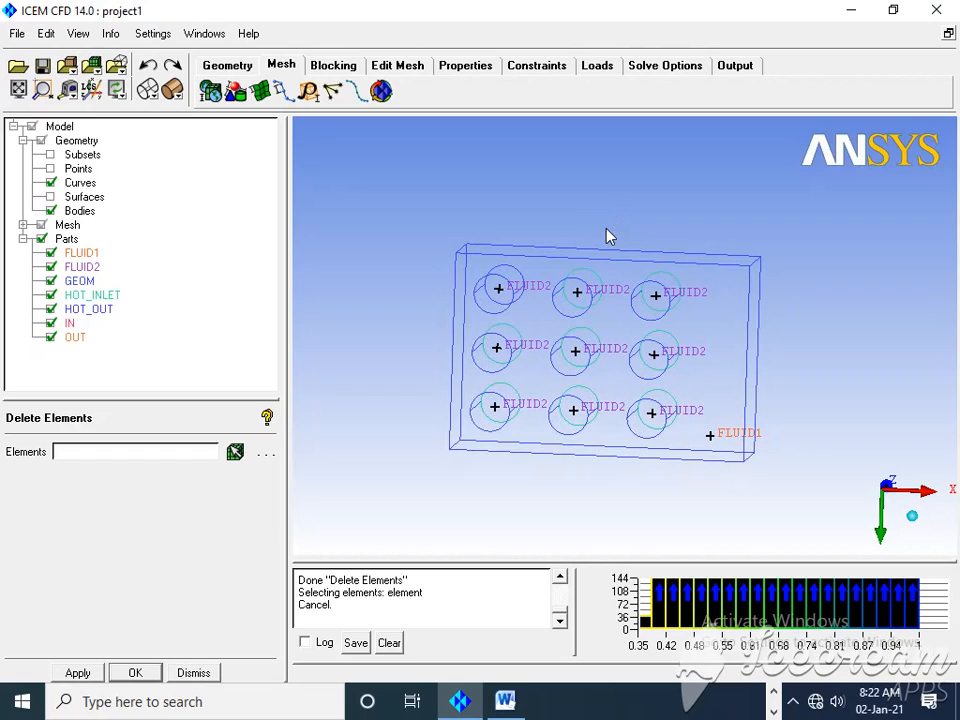
mouse_move(607, 236)
mouse_down()
mouse_move(594, 221)
mouse_move(596, 249)
mouse_move(617, 225)
mouse_move(624, 242)
mouse_move(628, 210)
mouse_move(607, 222)
mouse_up()
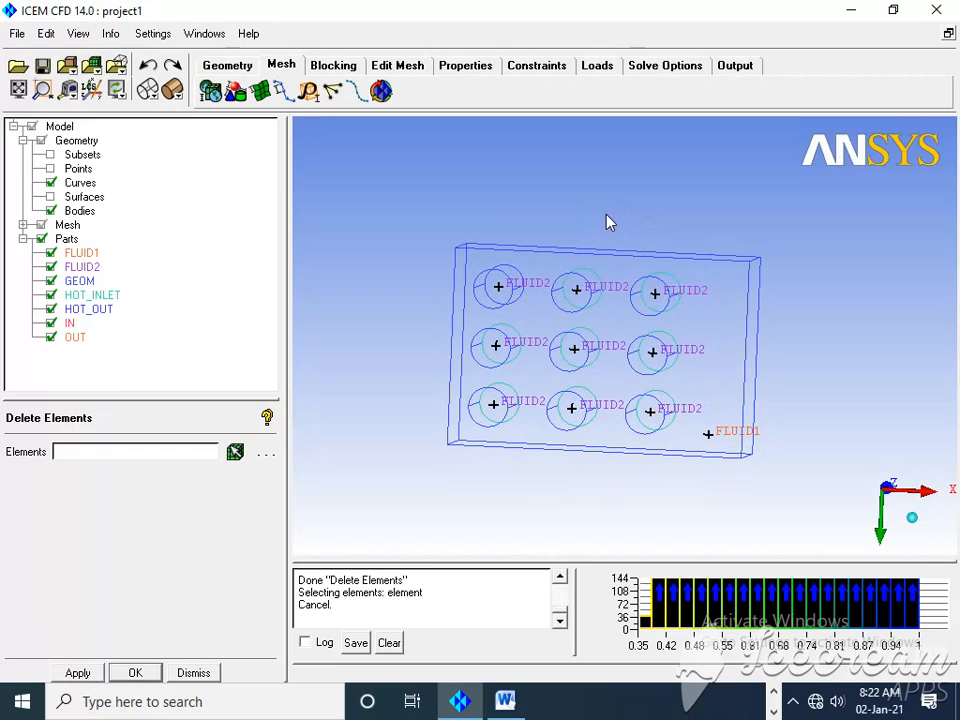
mouse_move(607, 222)
mouse_down()
mouse_move(596, 227)
mouse_move(614, 238)
mouse_up()
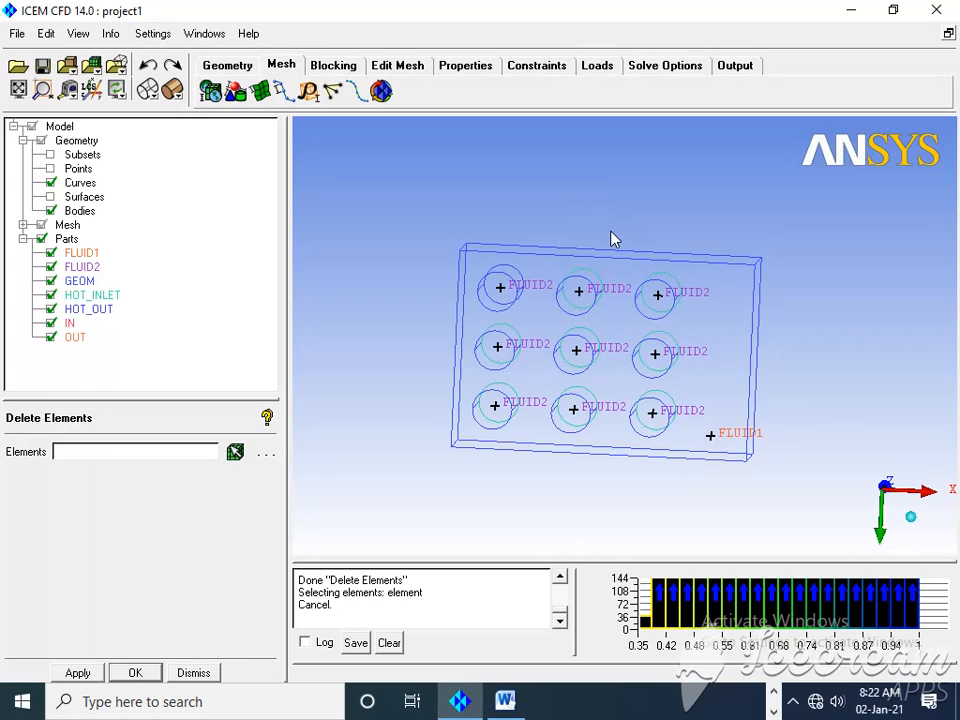
drag(530, 183, 616, 233)
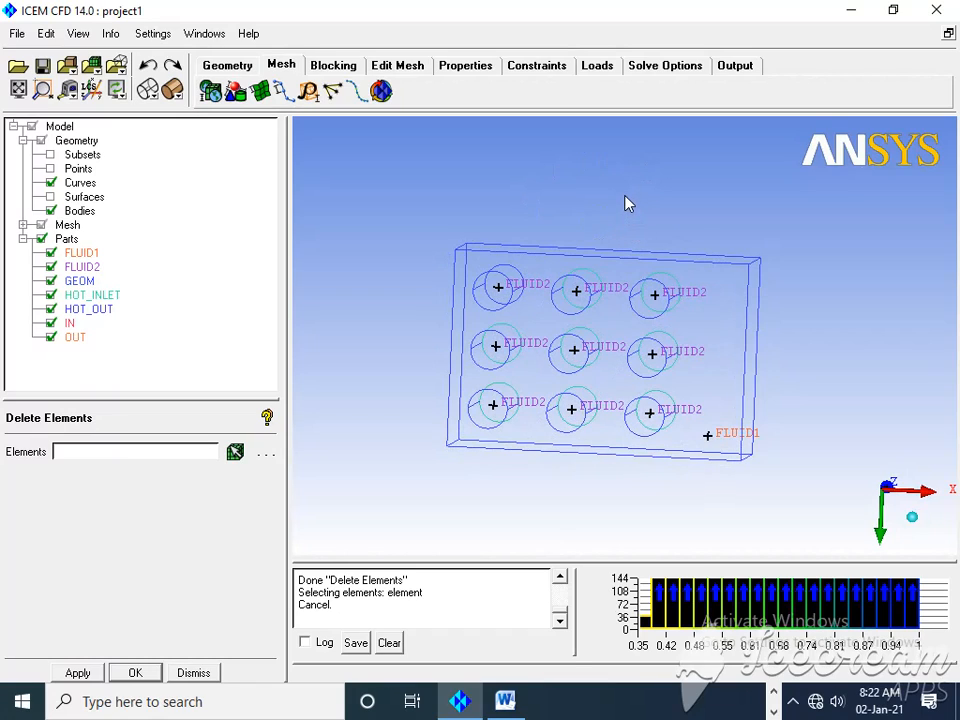
Step: Switch to the Grid Independent Study document in Word and examine the table's GSF rows and its element and node columns
click(512, 703)
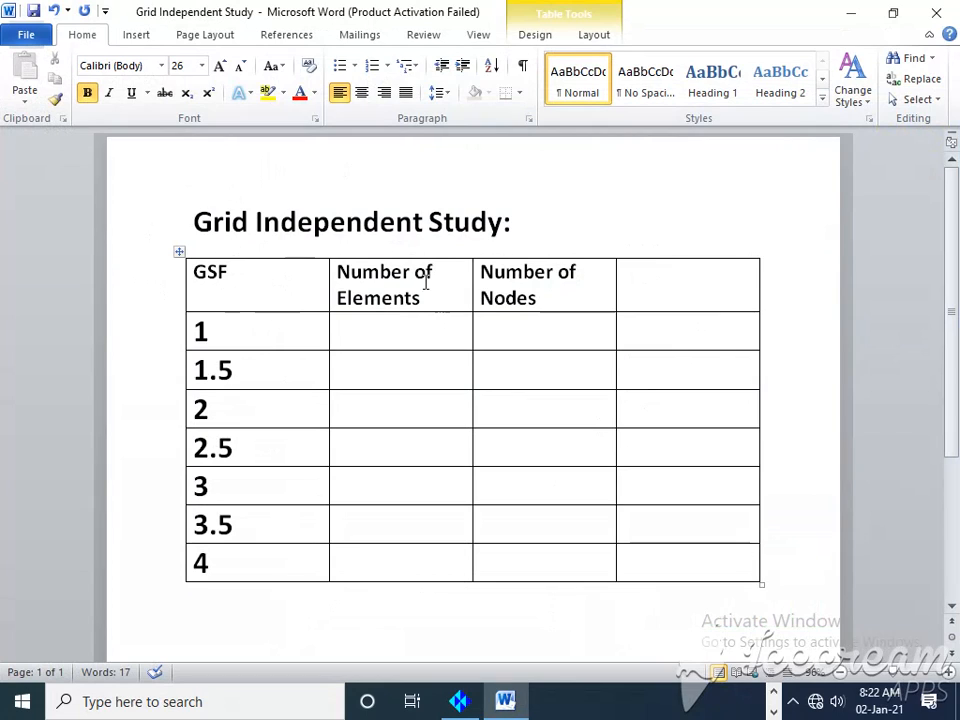
click(221, 333)
click(246, 375)
click(262, 413)
click(270, 452)
click(272, 490)
click(263, 526)
click(263, 550)
click(385, 334)
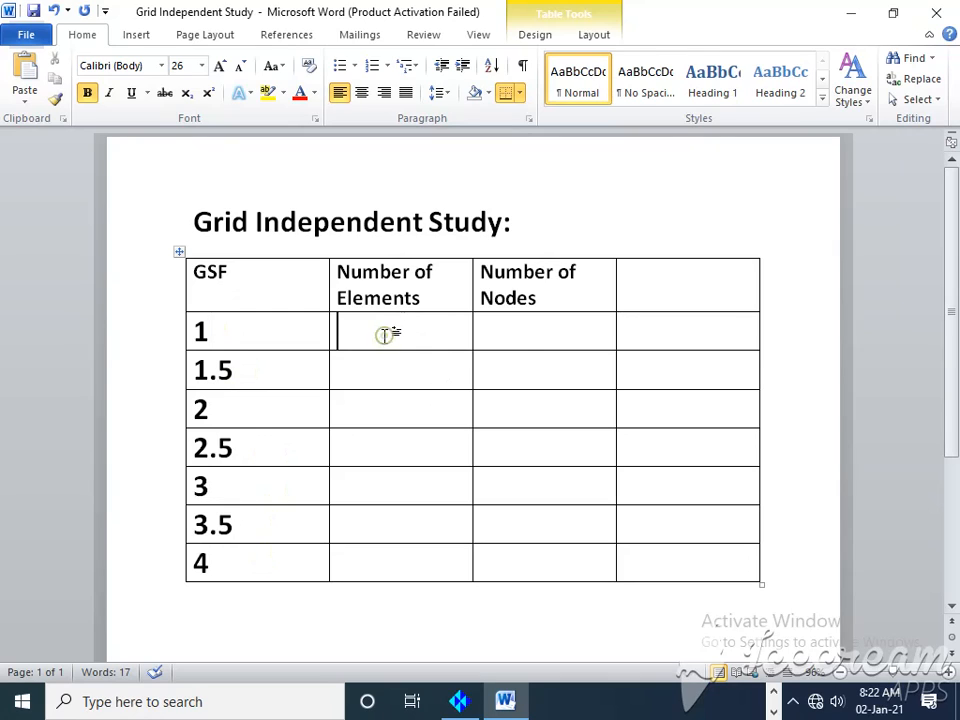
click(506, 329)
click(379, 339)
click(521, 334)
Step: Enter the heading "Pressure drop" in the table's empty fourth header cell and correct its spelling
click(666, 290)
text(Preesu)
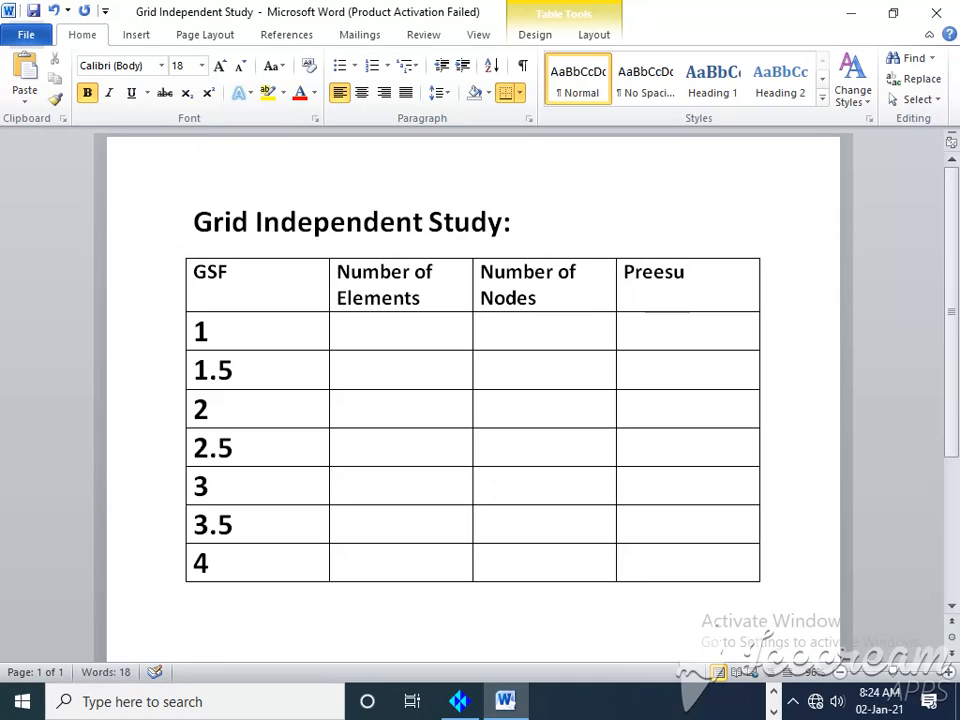
text(re dr)
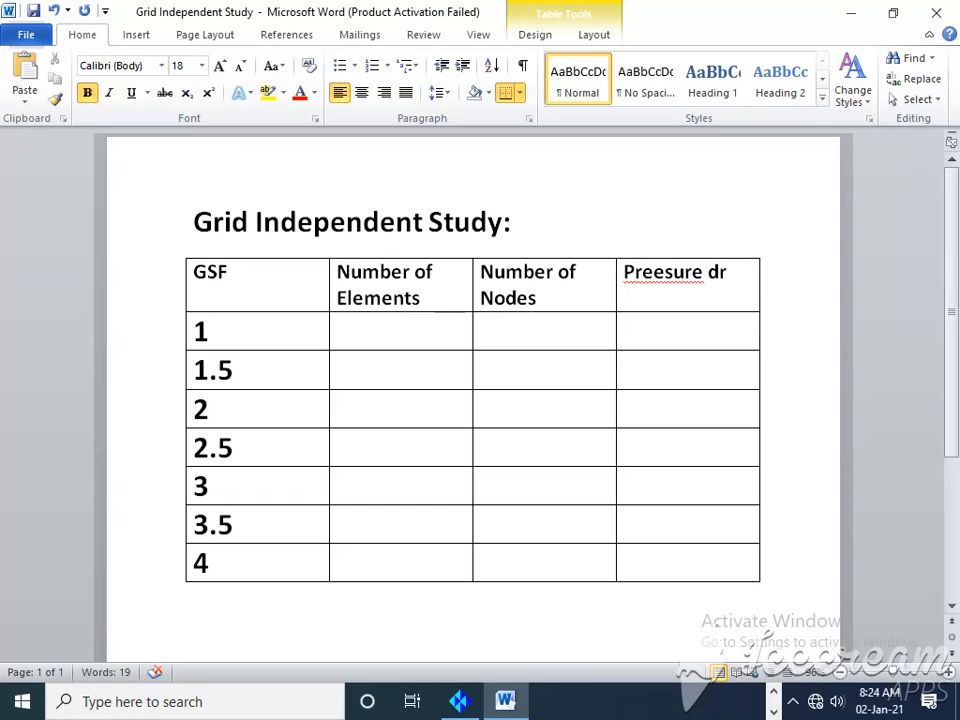
text(op)
click(665, 275)
key(BackSpace)
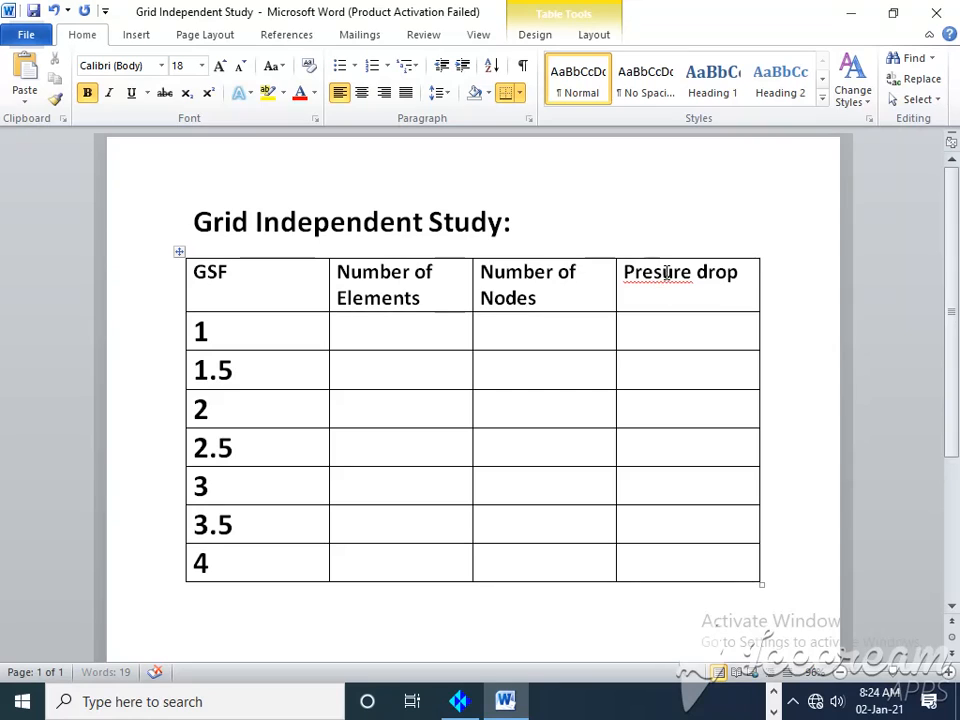
right_click(663, 273)
click(779, 297)
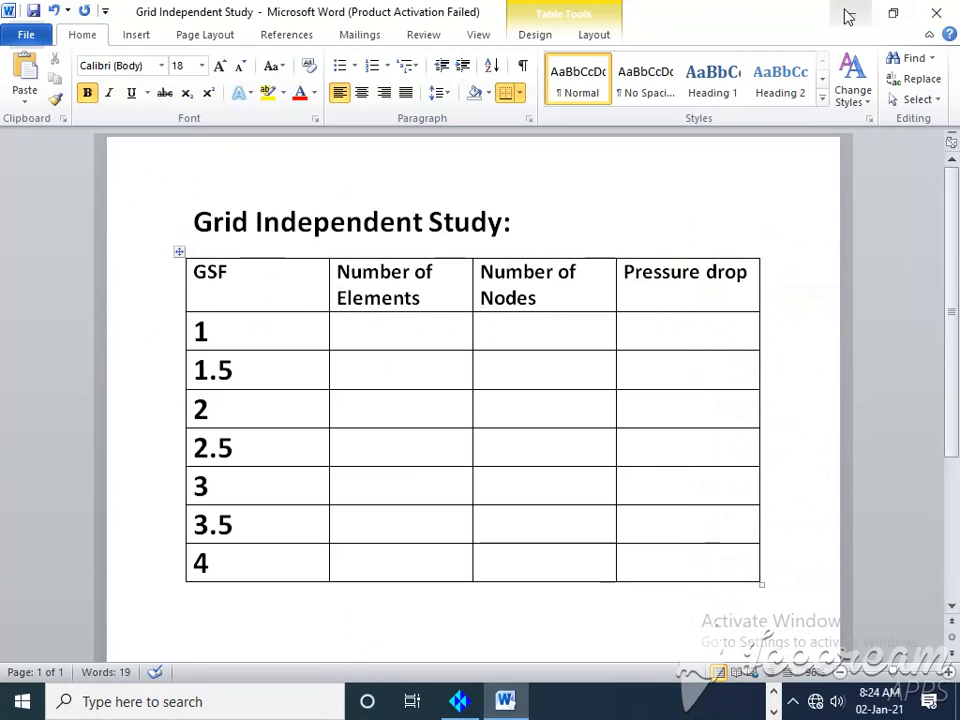
Step: Switch to ICEM CFD and apply the global mesh setup with a scale factor of 1 and a max element size of 2.25
click(459, 701)
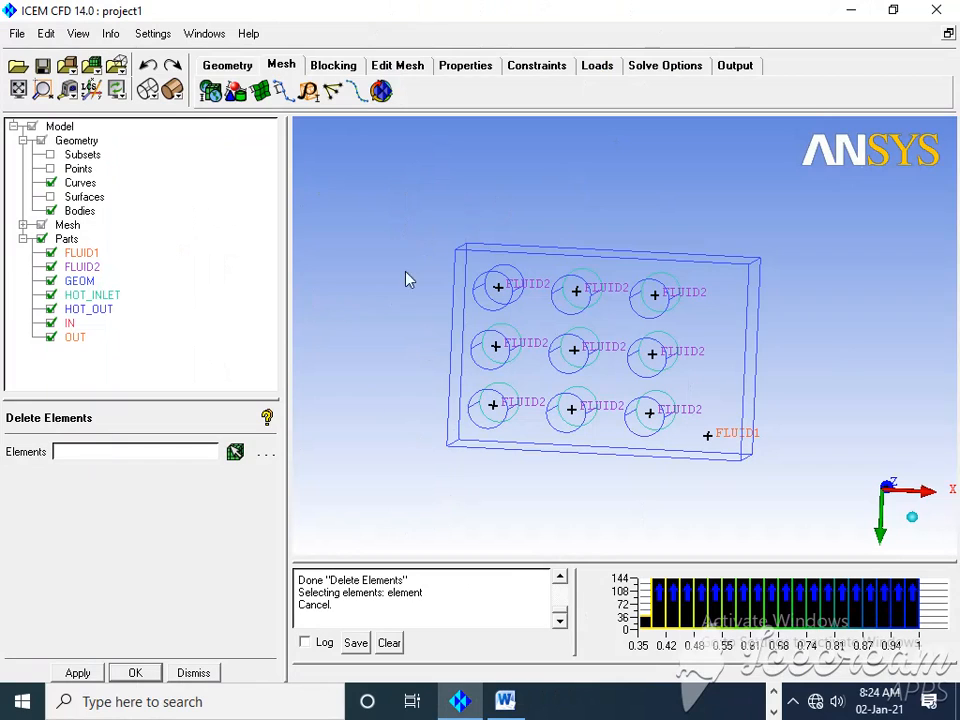
mouse_move(382, 228)
mouse_down()
mouse_move(356, 306)
mouse_move(345, 240)
mouse_move(407, 240)
mouse_move(401, 225)
mouse_move(418, 242)
mouse_move(405, 246)
mouse_move(388, 234)
mouse_move(396, 234)
mouse_up()
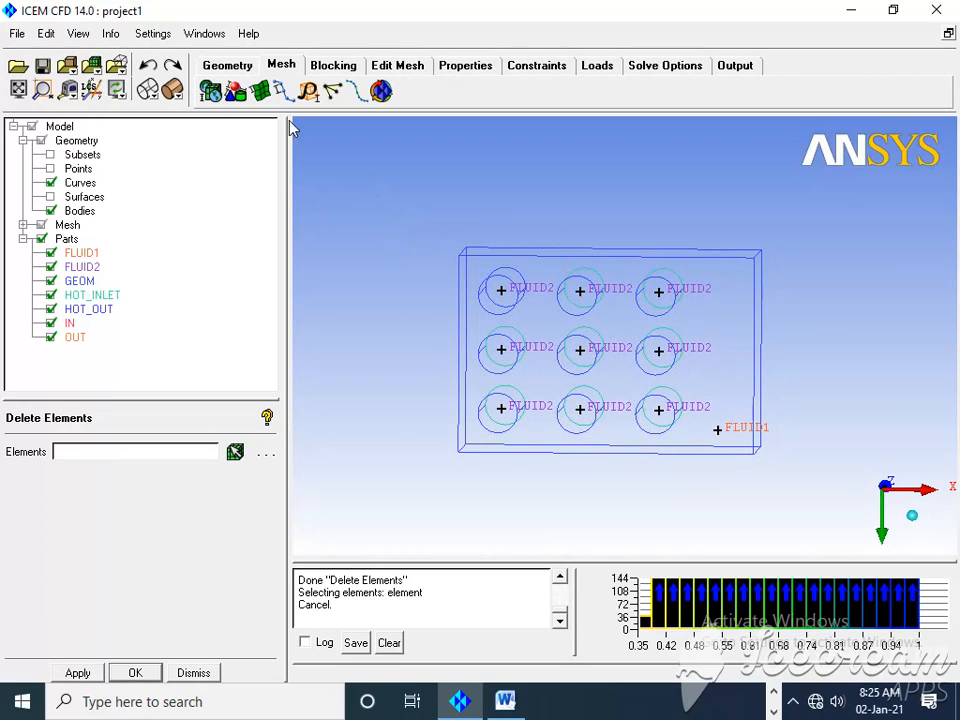
click(227, 64)
drag(381, 291, 409, 281)
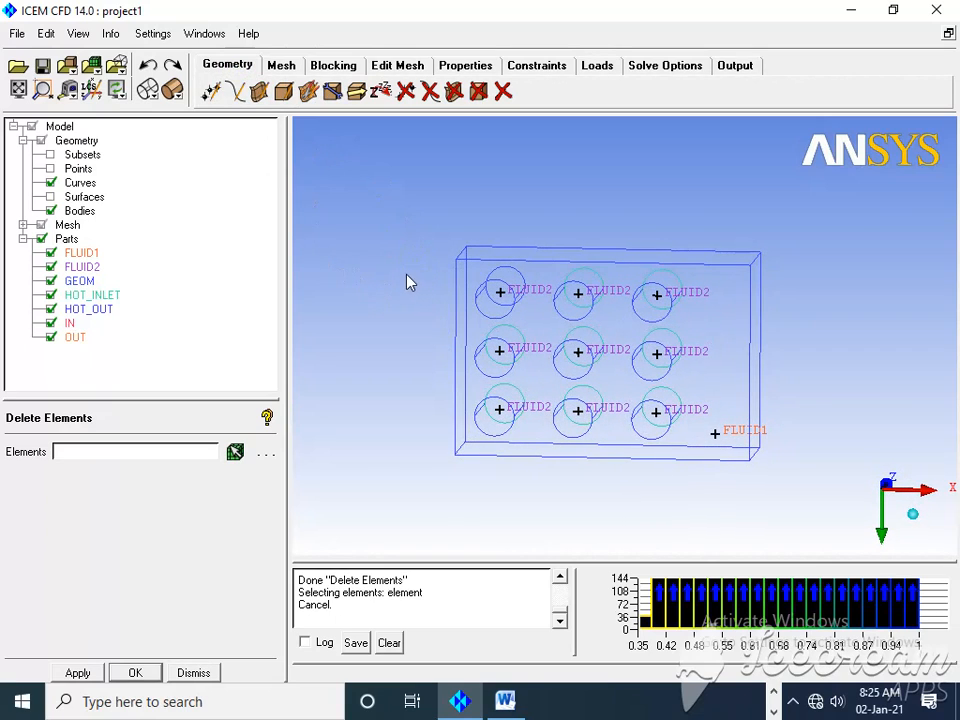
click(281, 64)
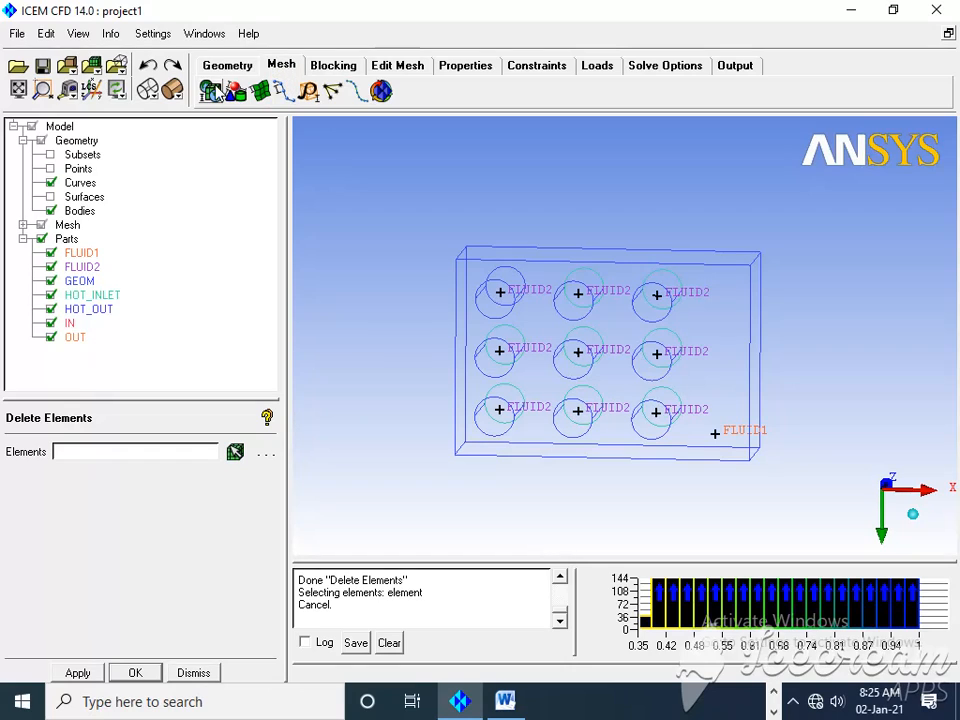
click(212, 90)
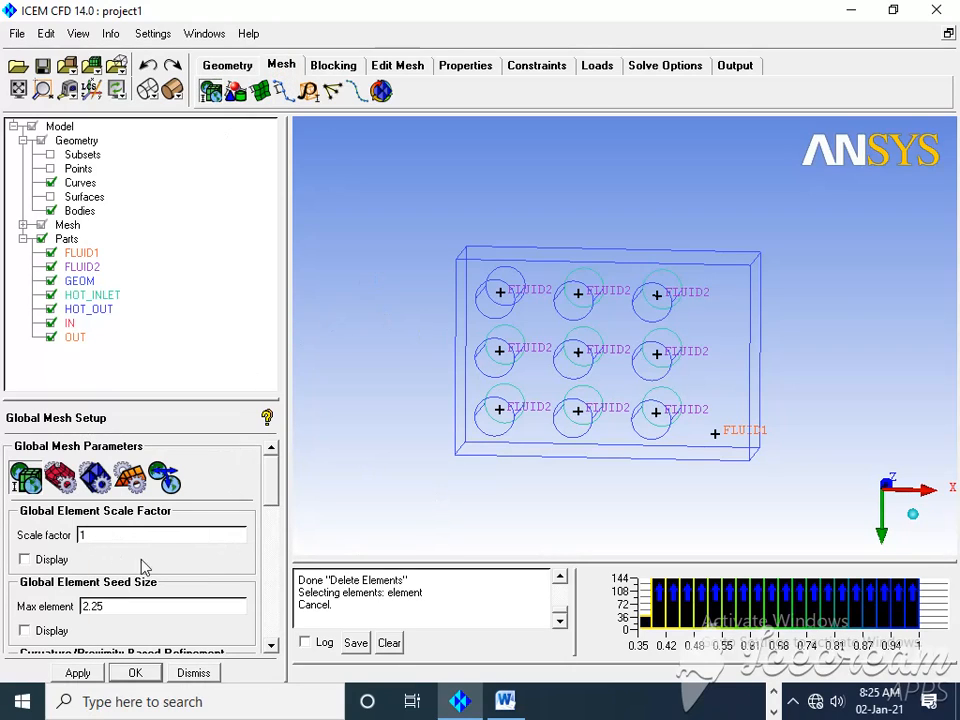
click(502, 703)
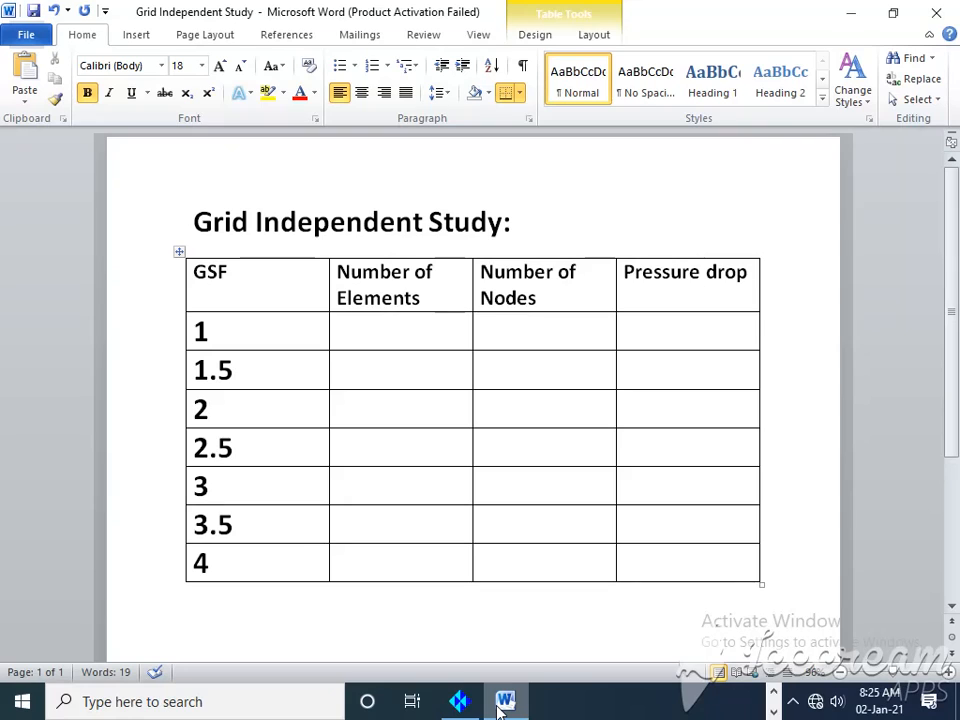
click(503, 703)
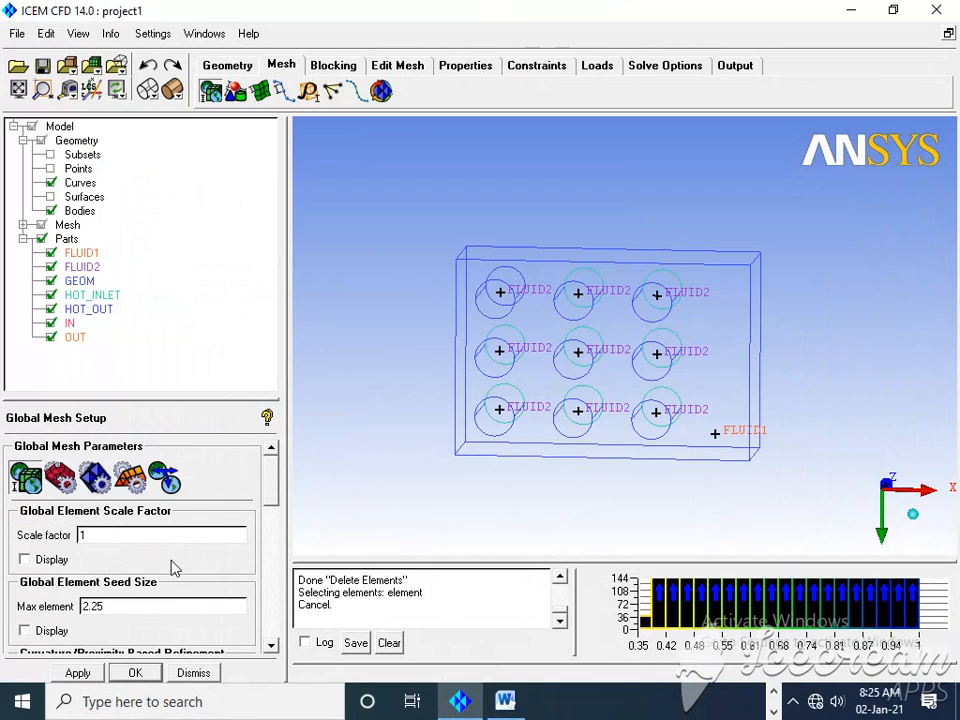
click(77, 672)
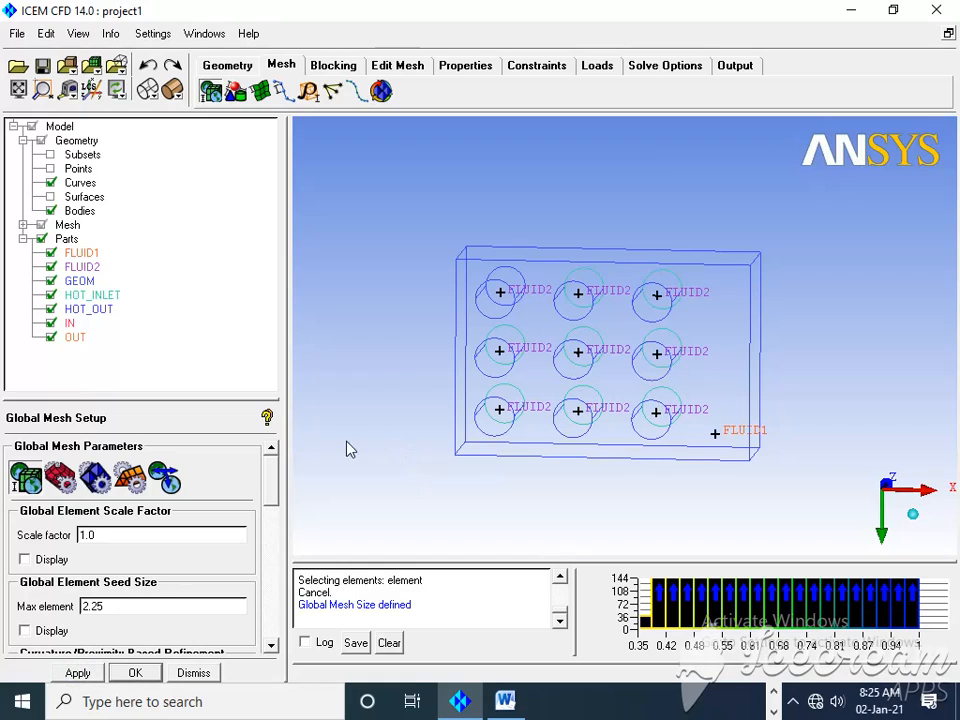
Step: Compute the Tetra/Mixed volume mesh with the Robust (Octree) method
click(381, 91)
click(77, 673)
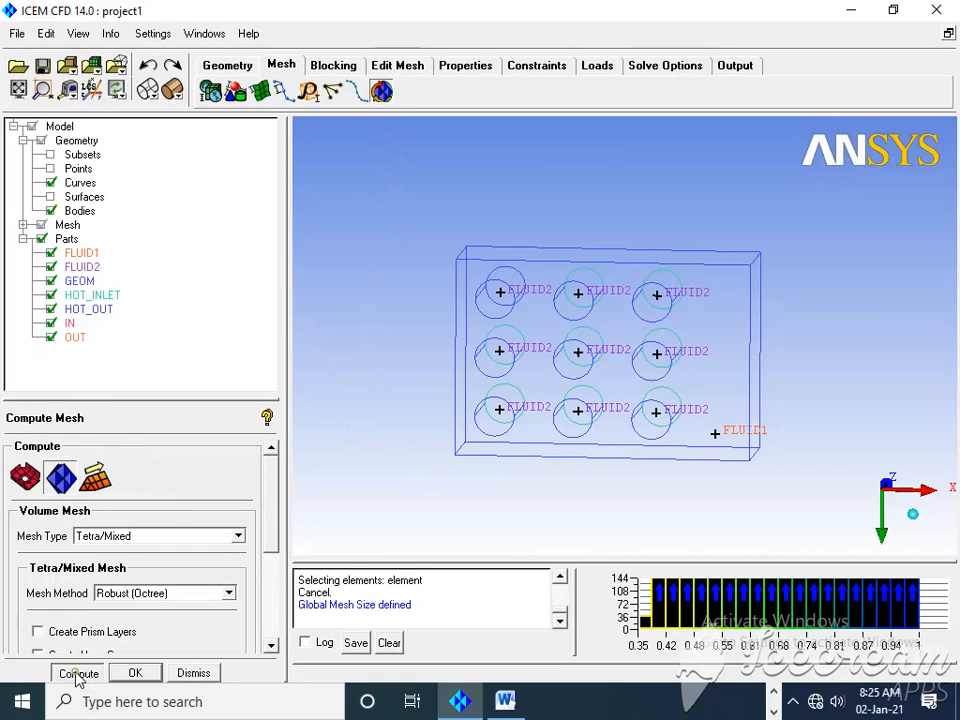
click(483, 425)
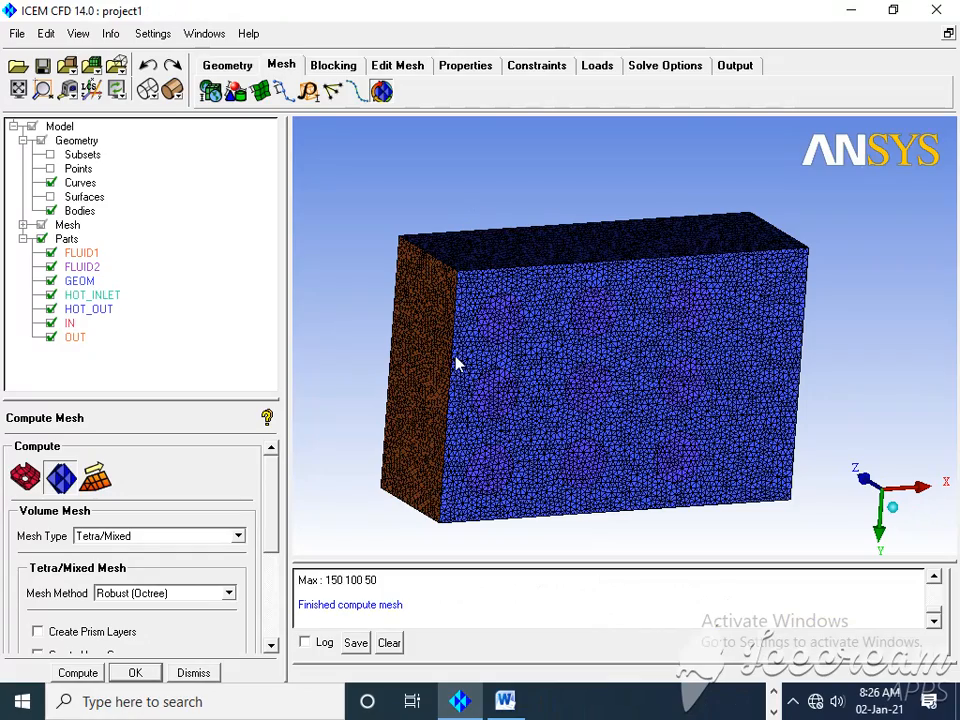
scroll(455, 365, up, 2)
scroll(400, 367, down, 2)
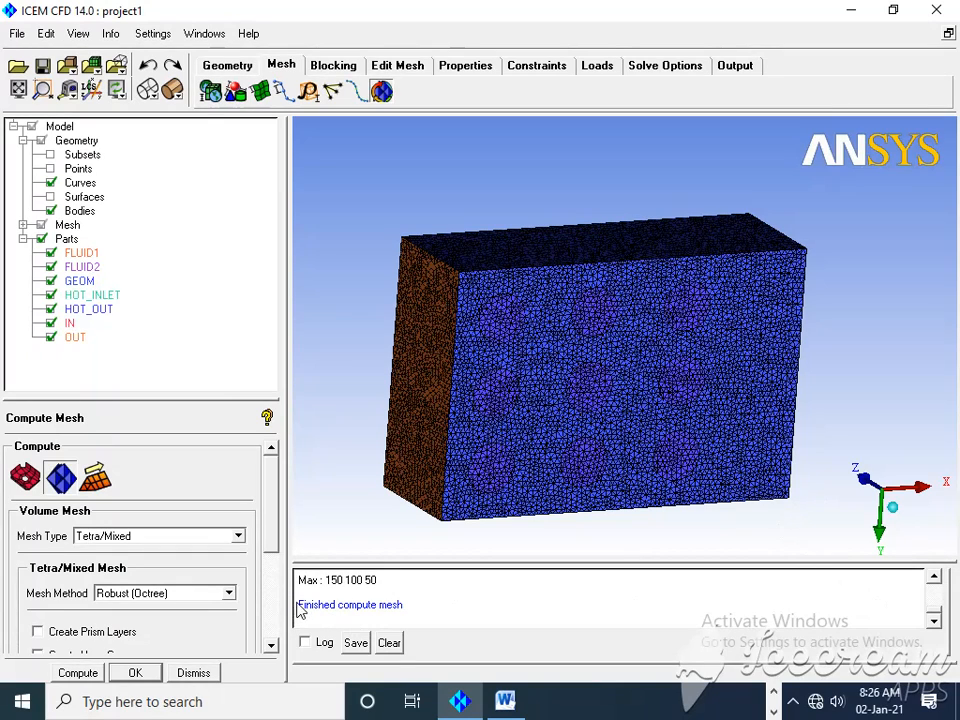
Step: Copy the total element count 969701 from the mesh log into the Number of Elements cell for GSF 1 in the Word table
drag(410, 615, 283, 611)
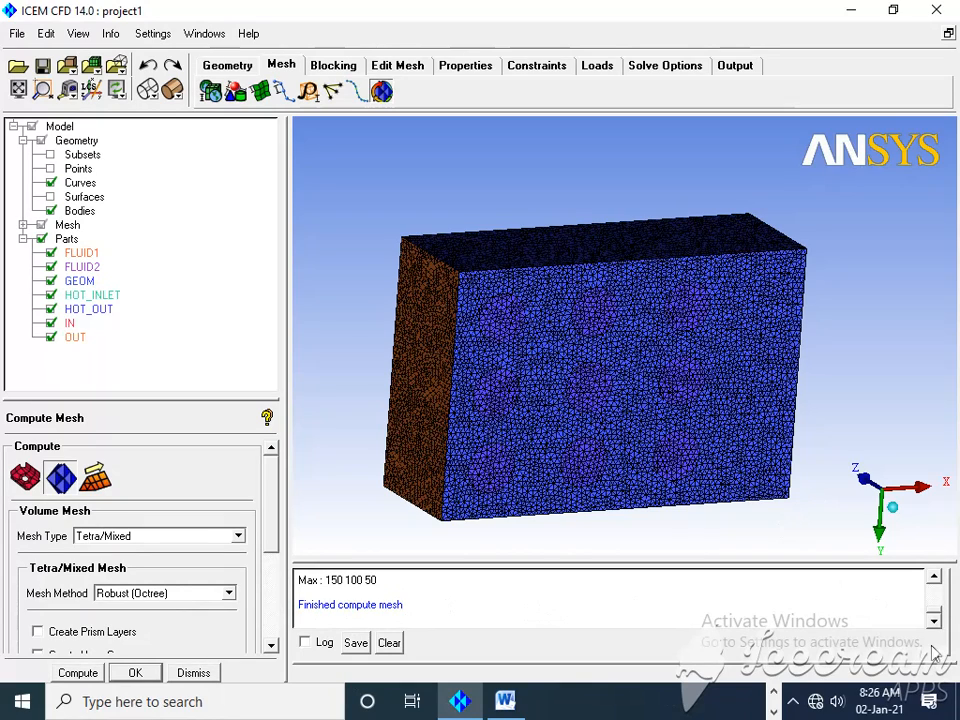
click(935, 578)
click(935, 578)
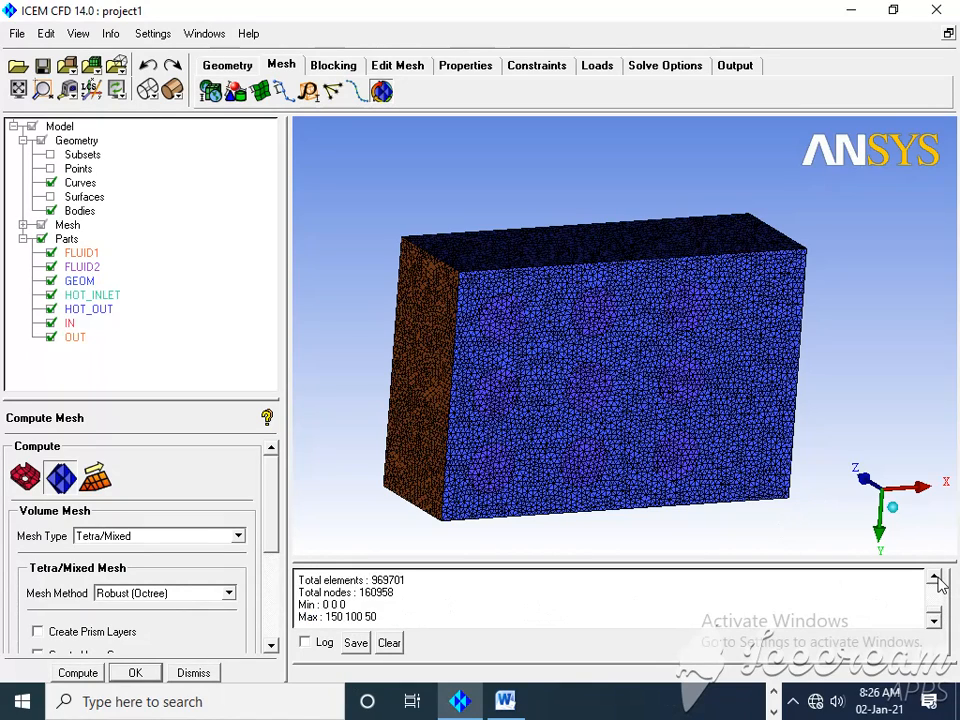
click(935, 578)
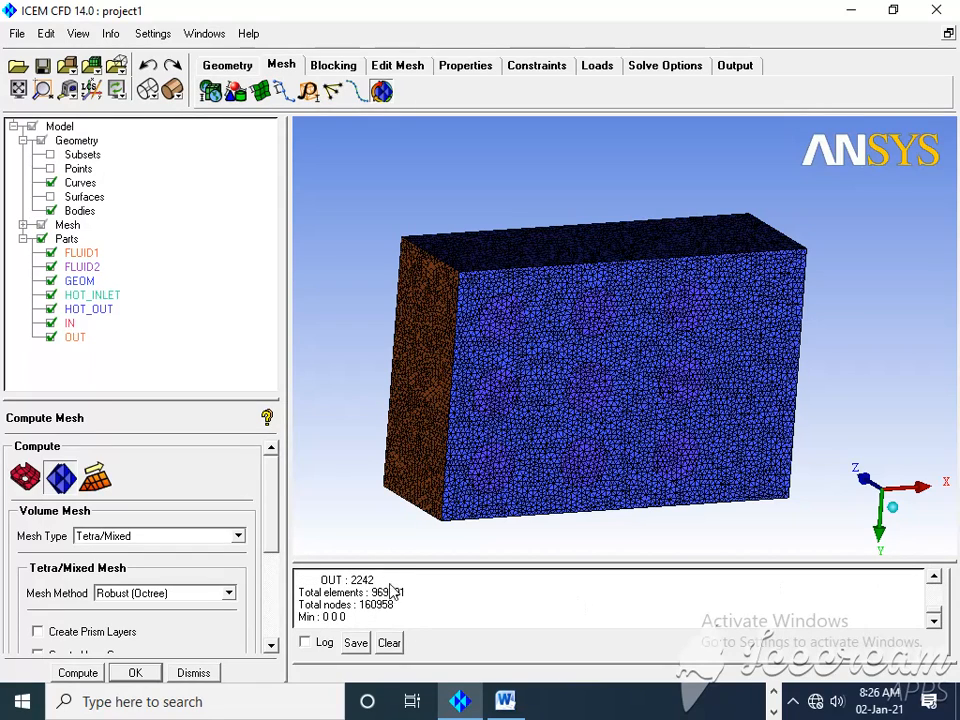
drag(405, 593, 375, 598)
key(ctrl+c)
click(505, 701)
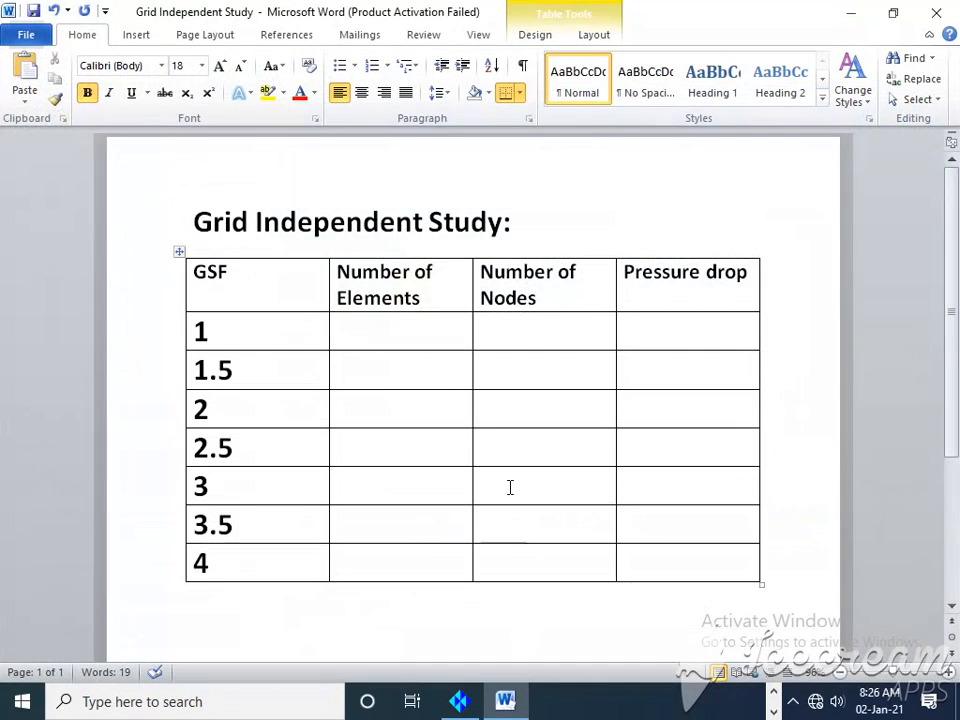
click(410, 341)
key(ctrl+v)
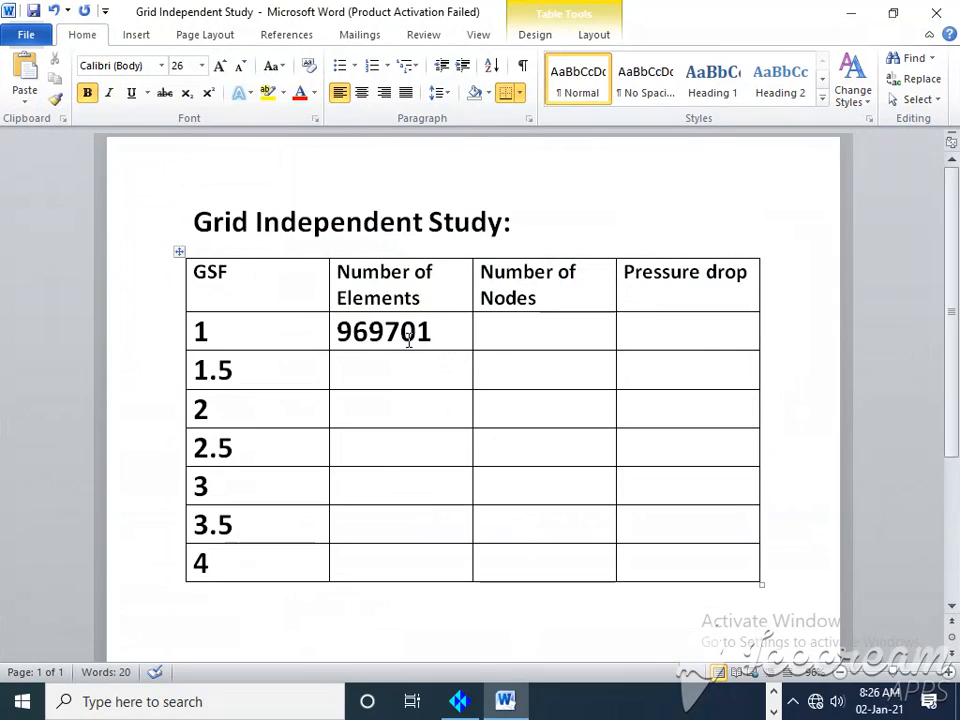
Step: Take the total node count from the ICEM CFD mesh log and enter 160958 under Number of Nodes for GSF 1 in Word
click(513, 704)
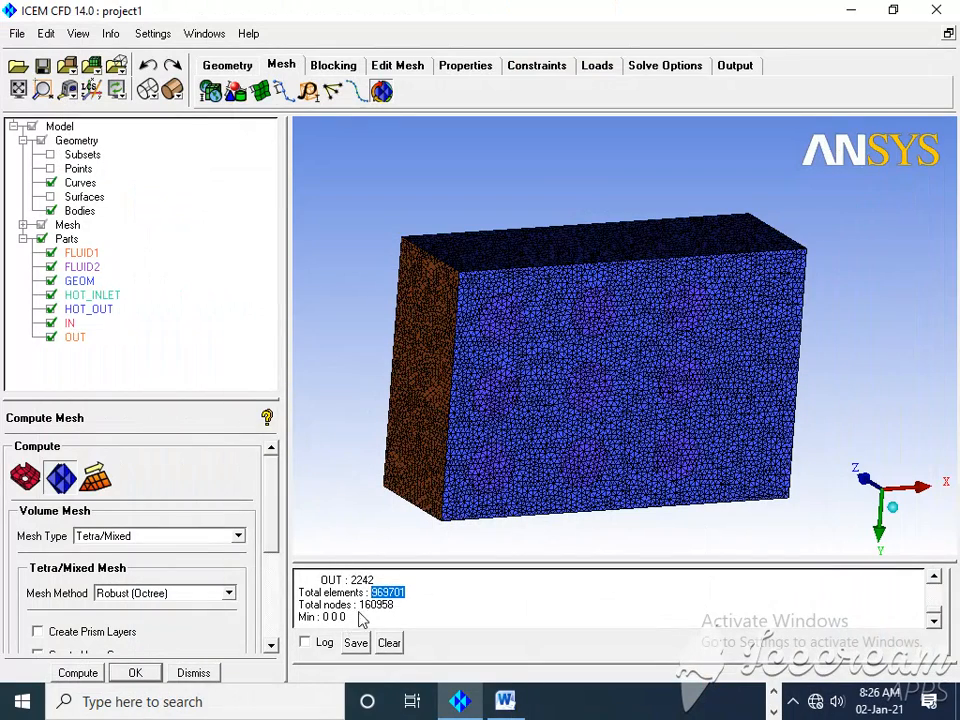
drag(393, 606, 362, 604)
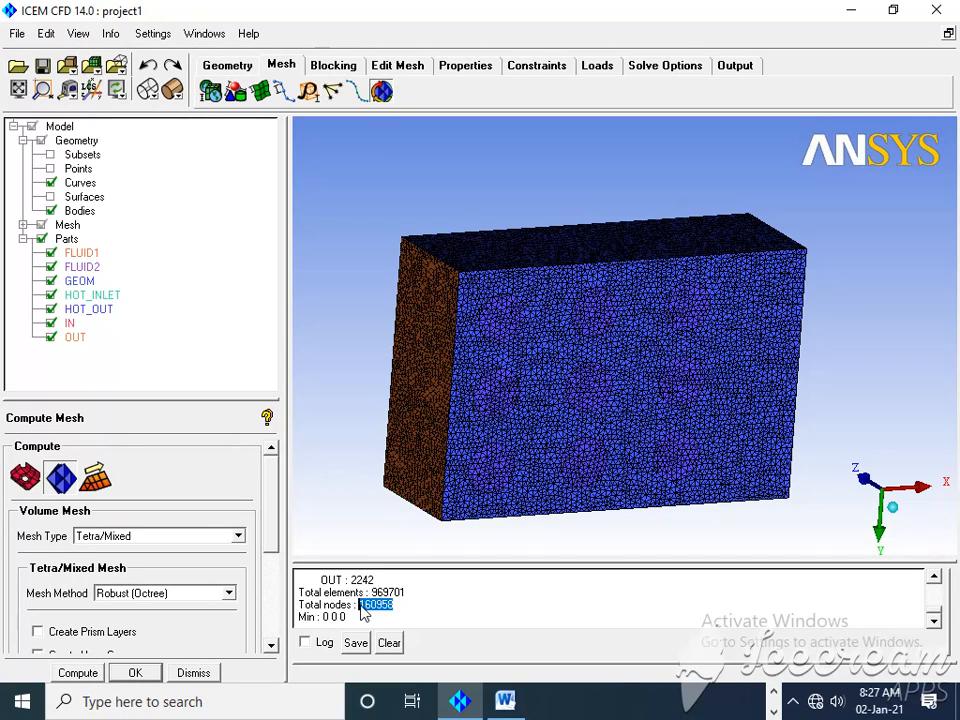
click(459, 701)
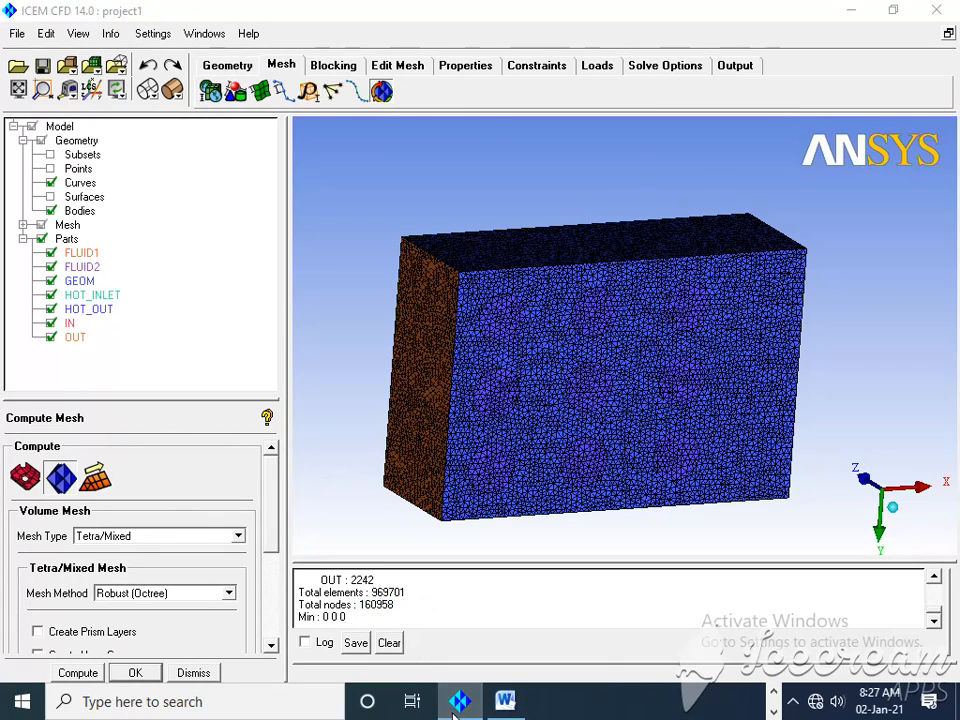
click(503, 705)
click(377, 374)
click(525, 336)
right_click(525, 336)
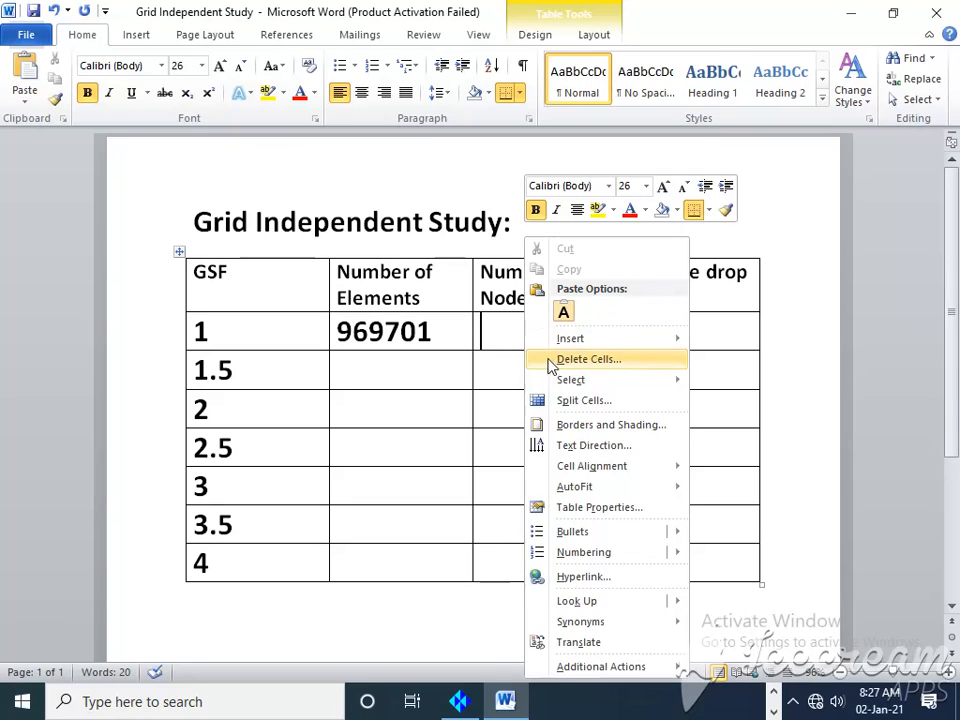
mouse_move(561, 338)
click(445, 343)
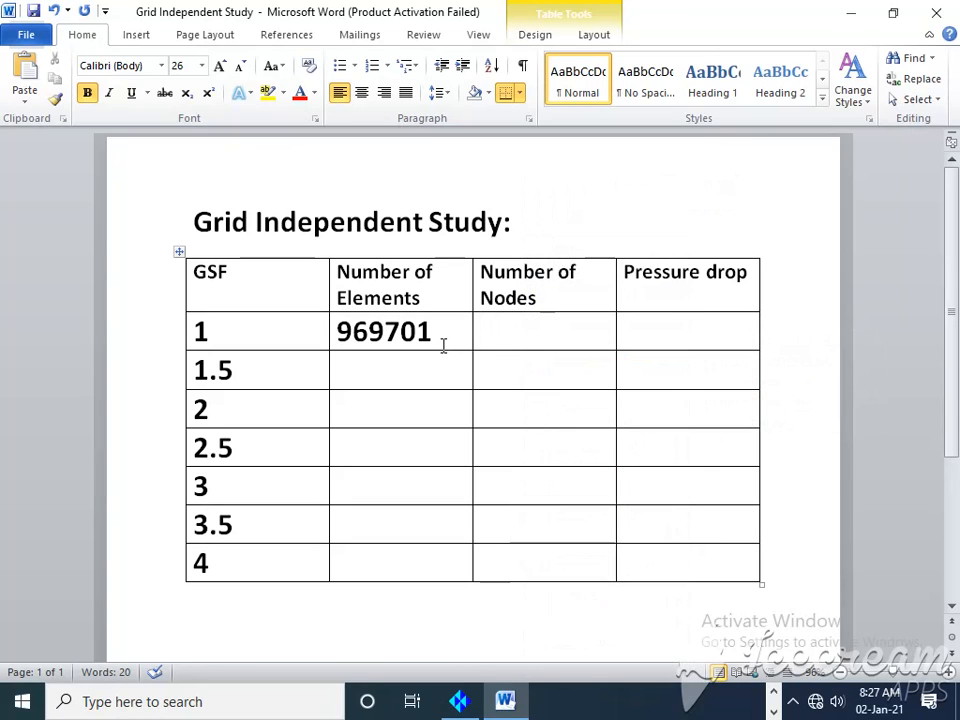
text(160958)
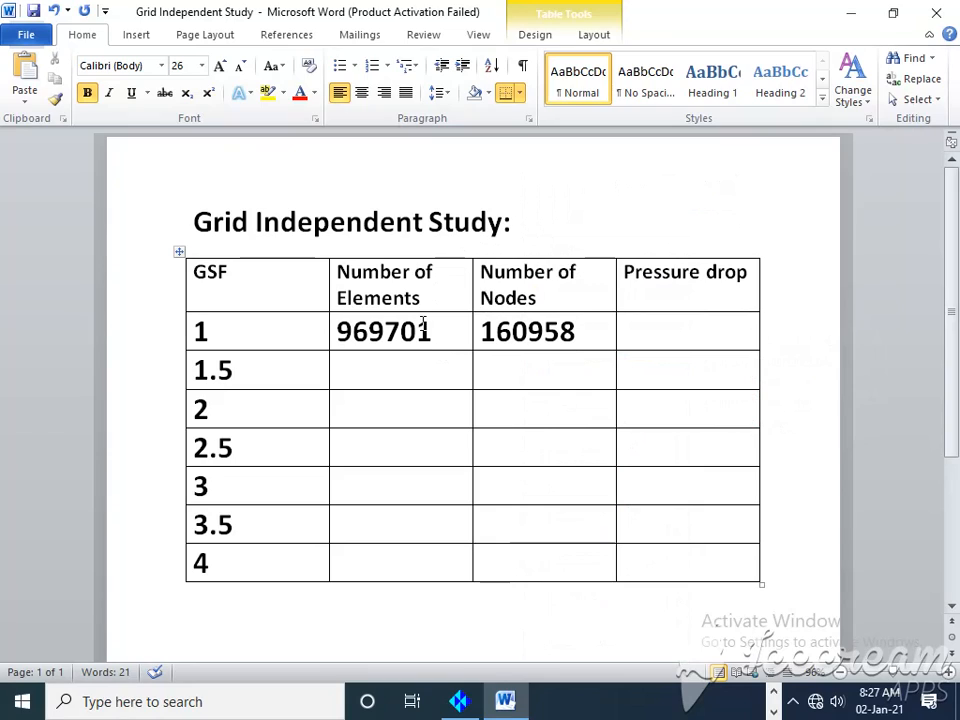
Step: Switch to ICEM CFD and run the mesh check, creating a subset for multiple-edge elements and deleting the unconnected vertices
click(510, 708)
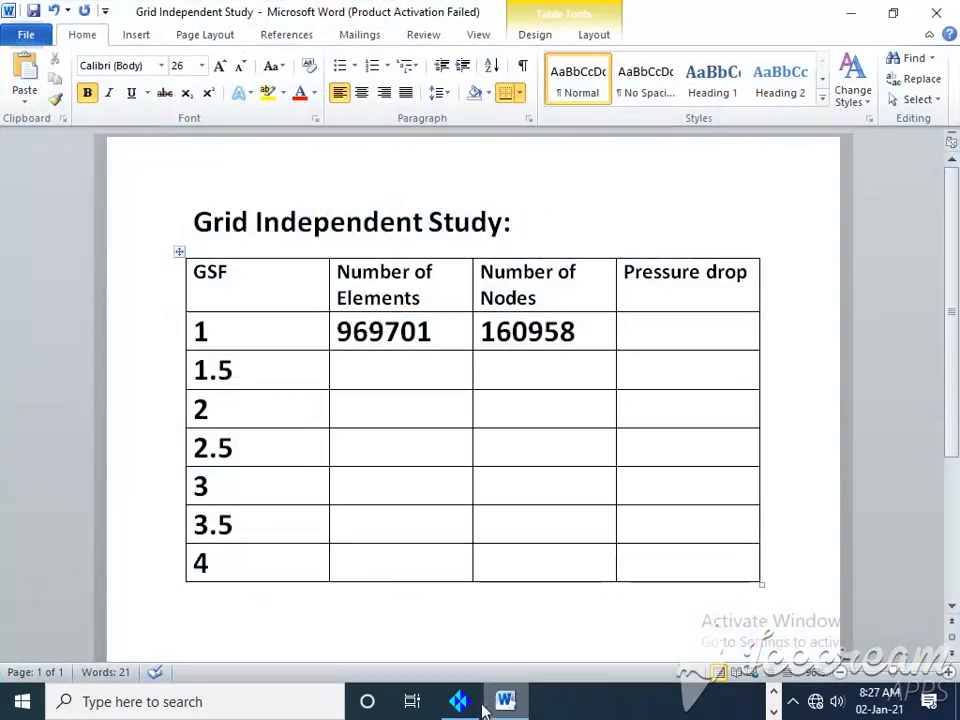
click(459, 701)
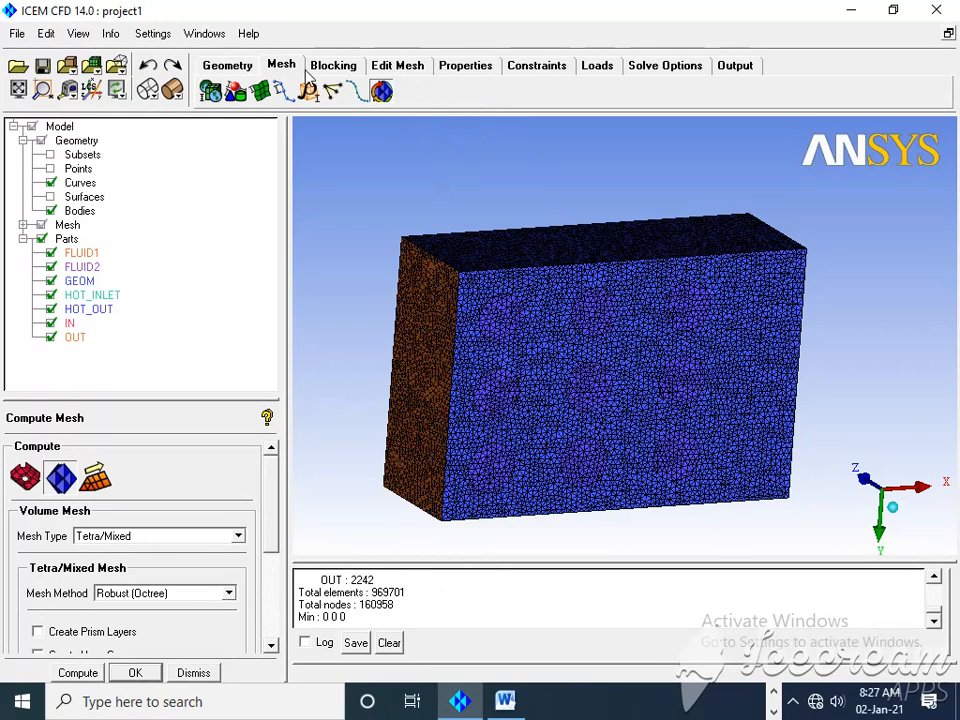
click(389, 68)
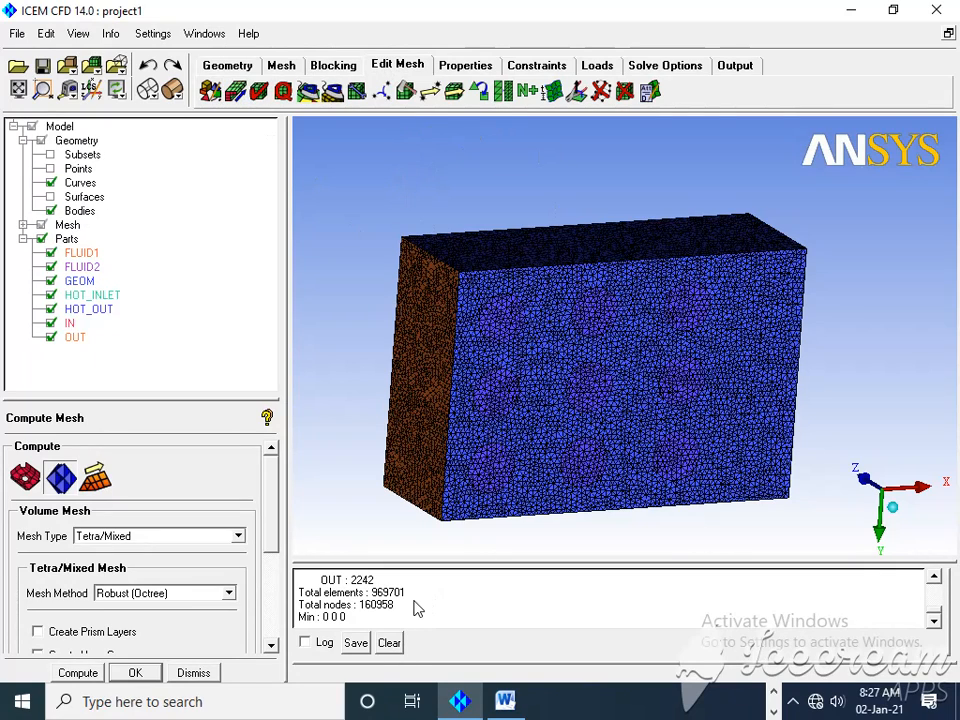
click(260, 93)
click(77, 672)
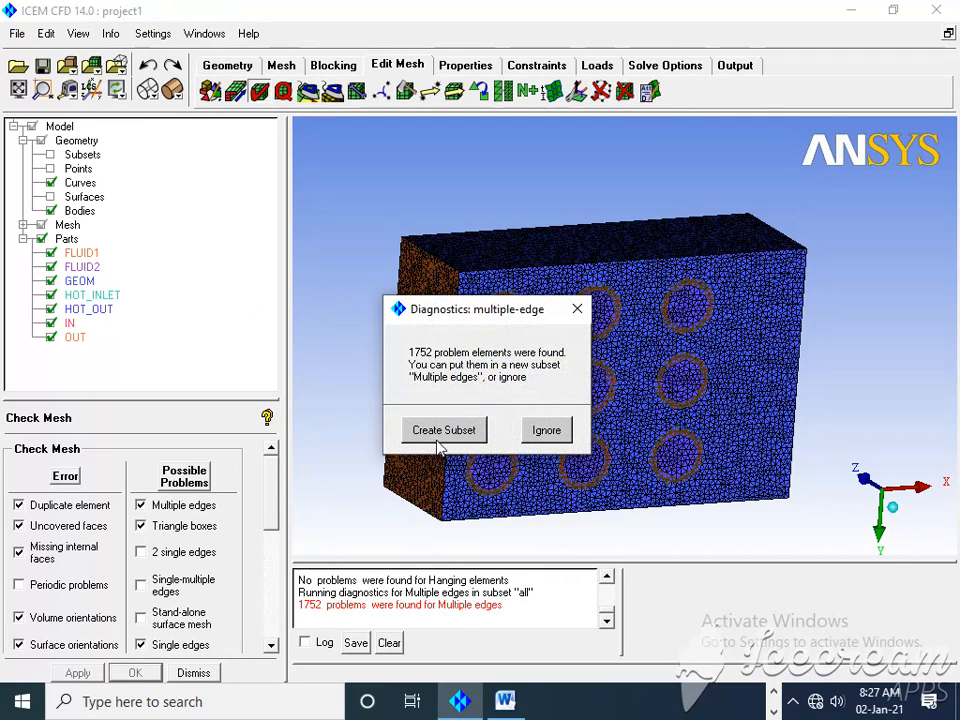
click(440, 437)
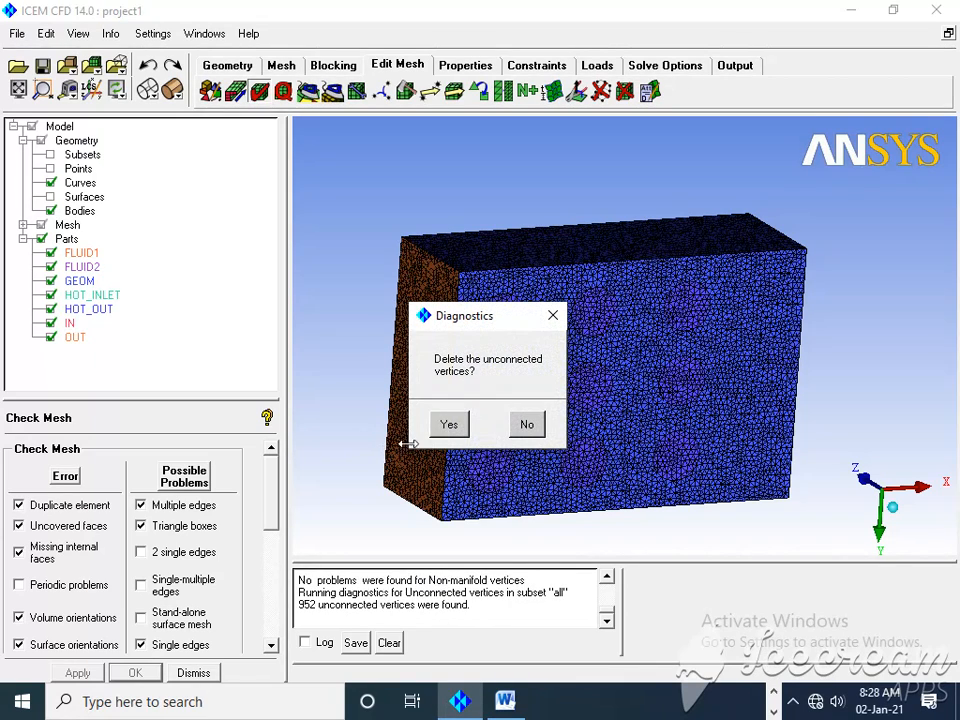
click(446, 424)
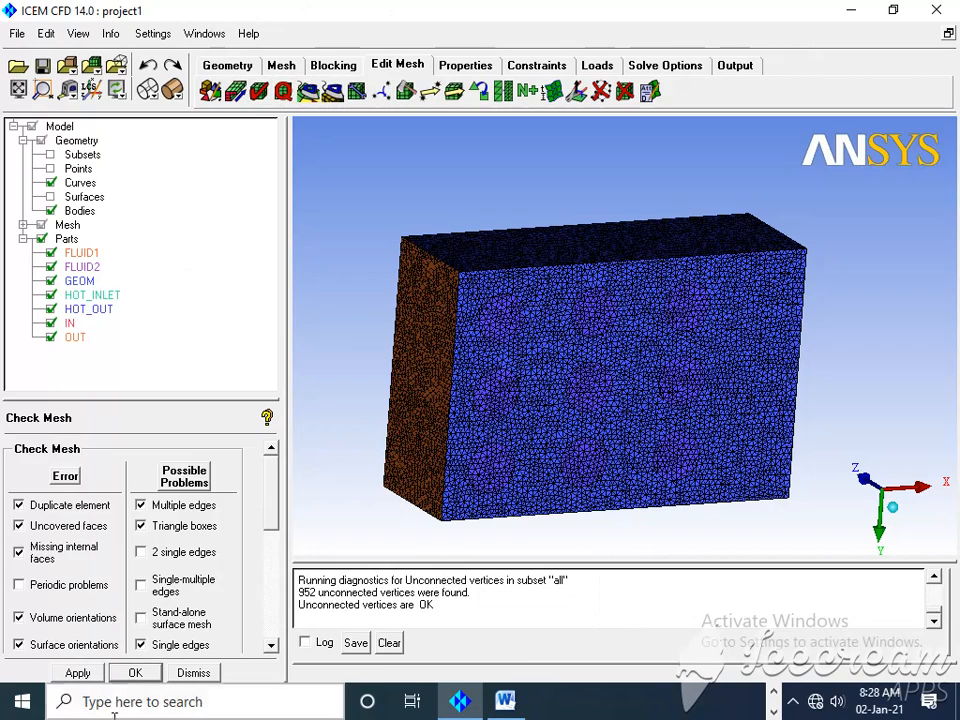
Step: Smooth the mesh elements globally with 10 smoothing iterations up to a value of 0.20, using the Quality criterion
click(309, 92)
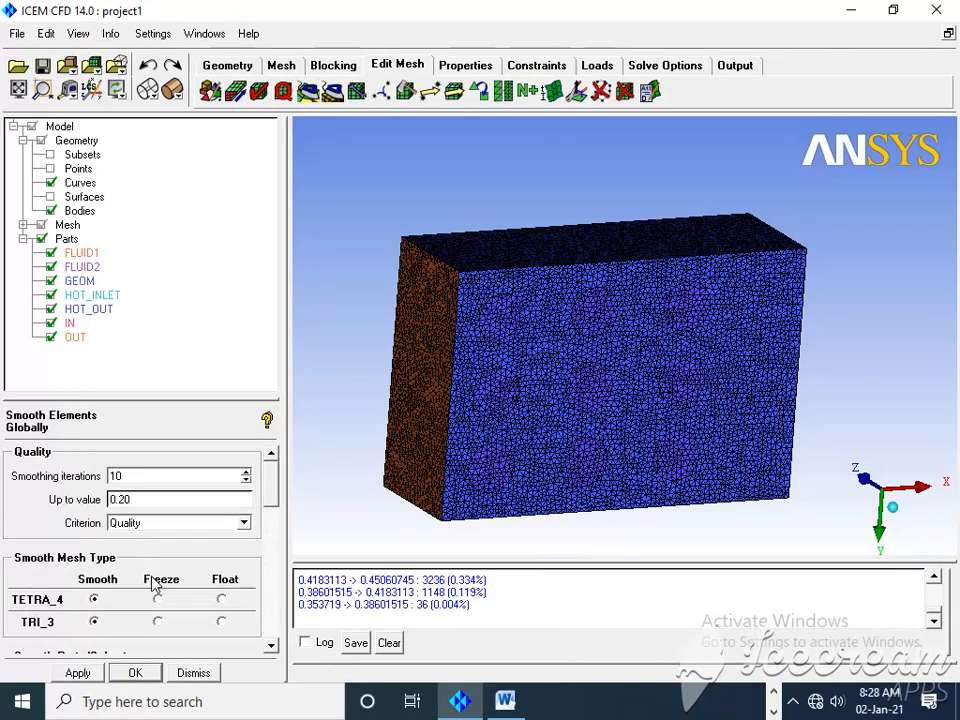
click(77, 672)
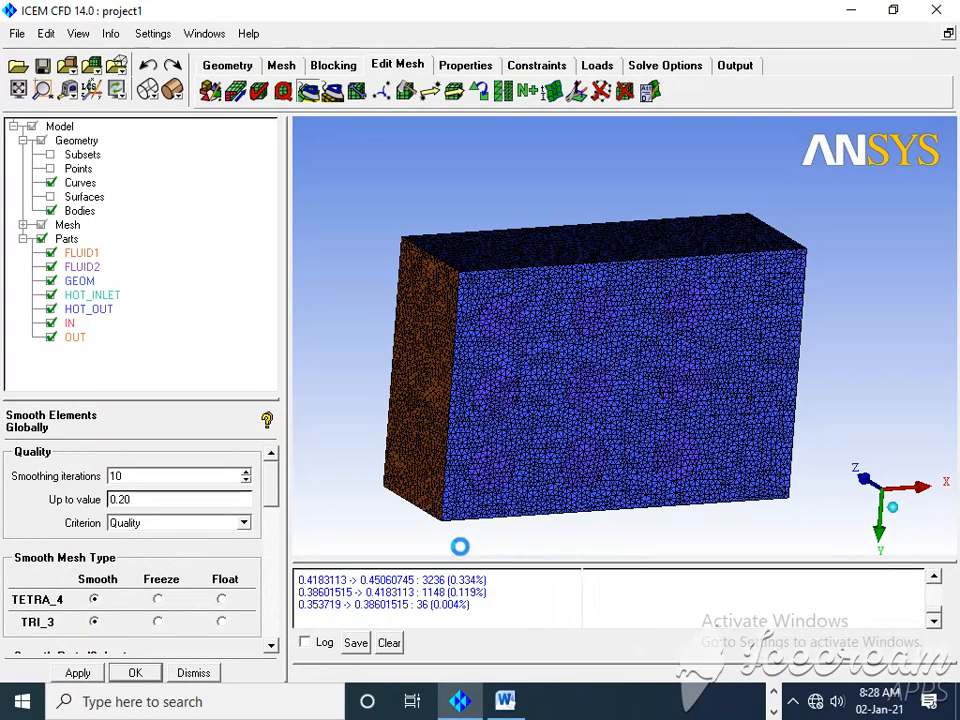
Step: Apply Fluent_V6 as output solver with ANSYS as common structural solver, and accept the family boundary conditions without changes
click(734, 64)
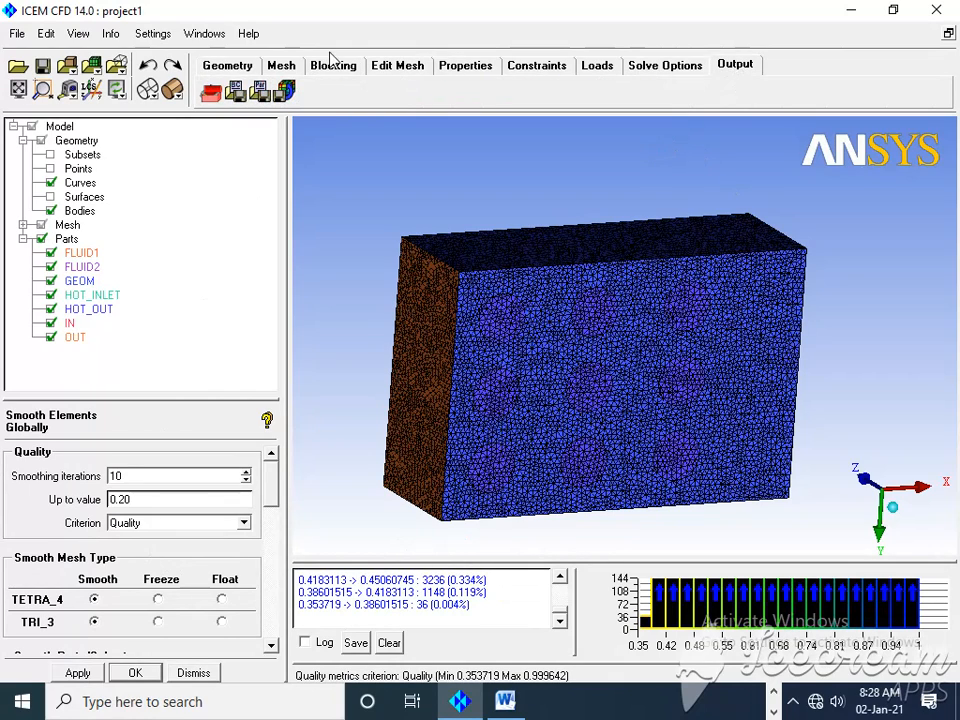
click(210, 91)
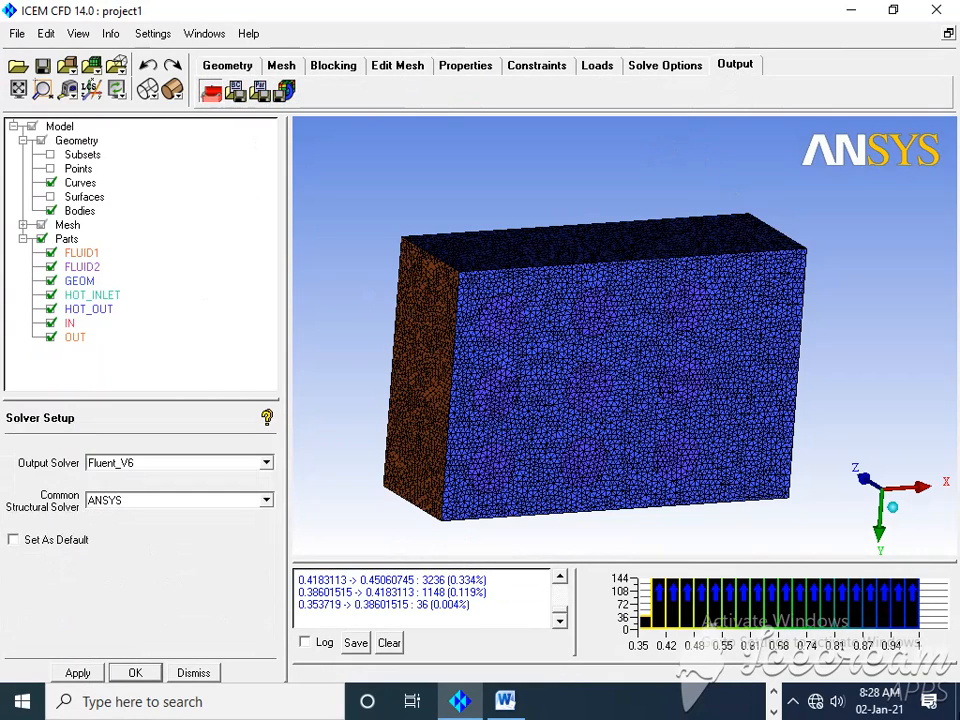
click(77, 672)
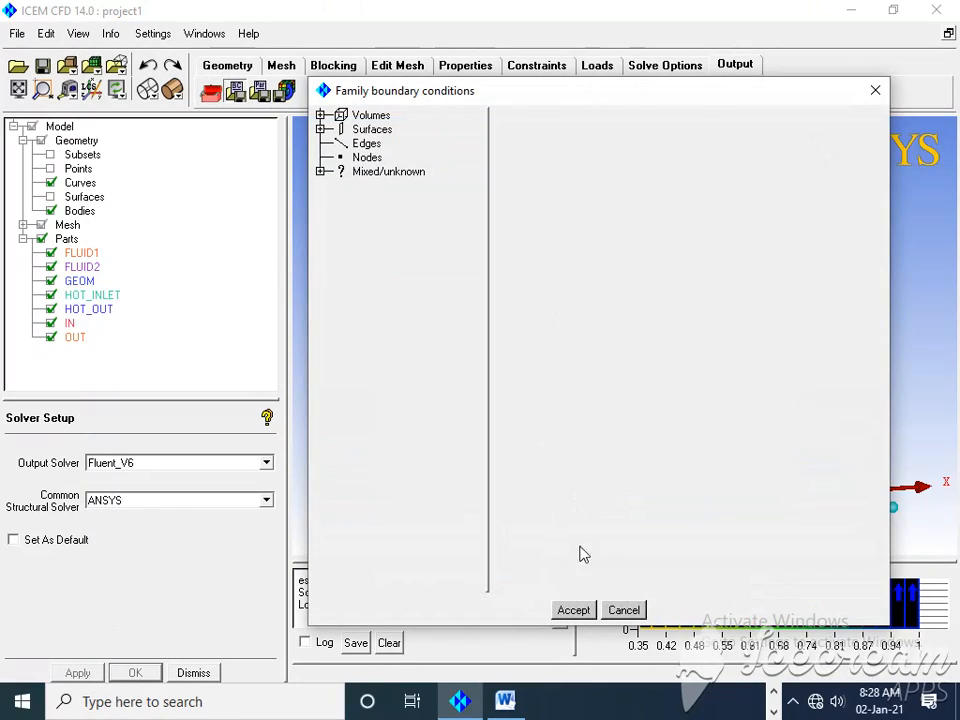
click(573, 610)
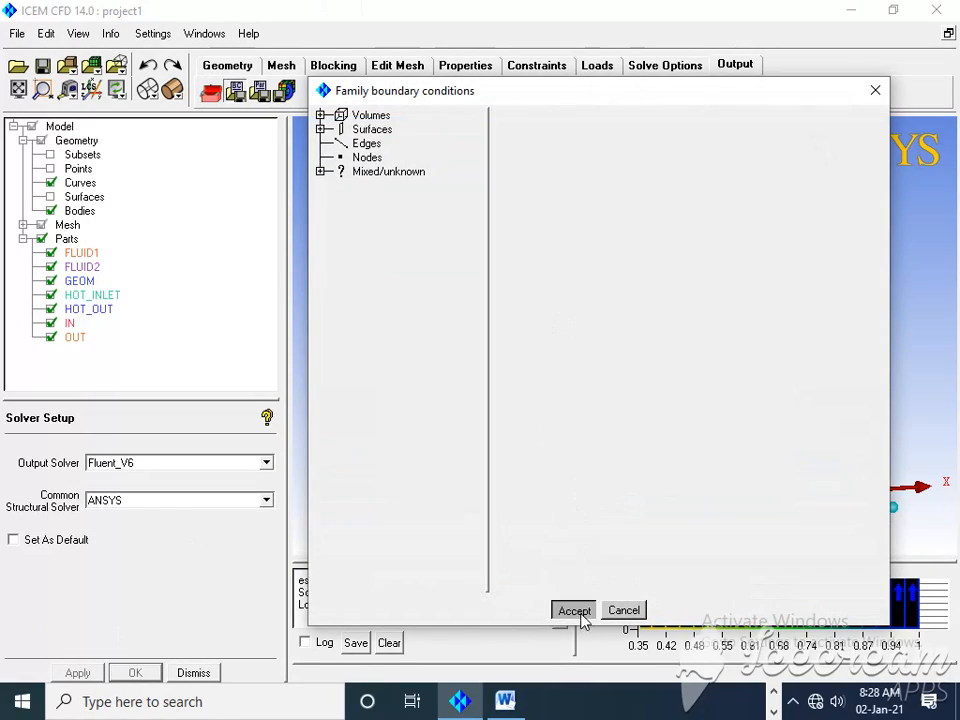
Step: Save the project and write the project1 mesh as a 3D Fluent_V6 file with the output file name fluent_gsf1
click(284, 91)
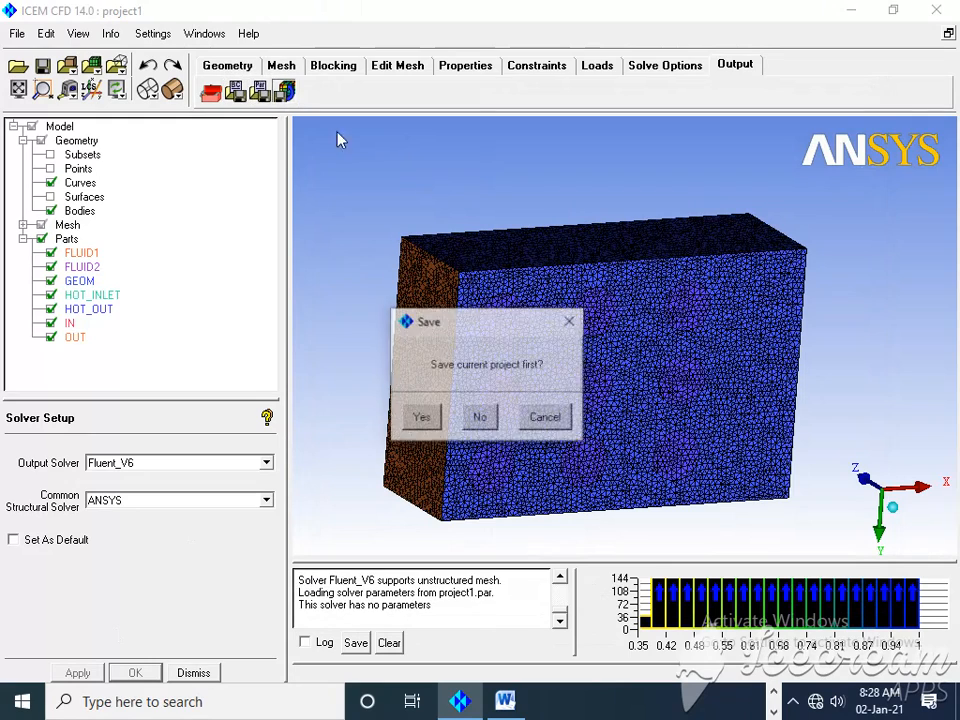
click(422, 416)
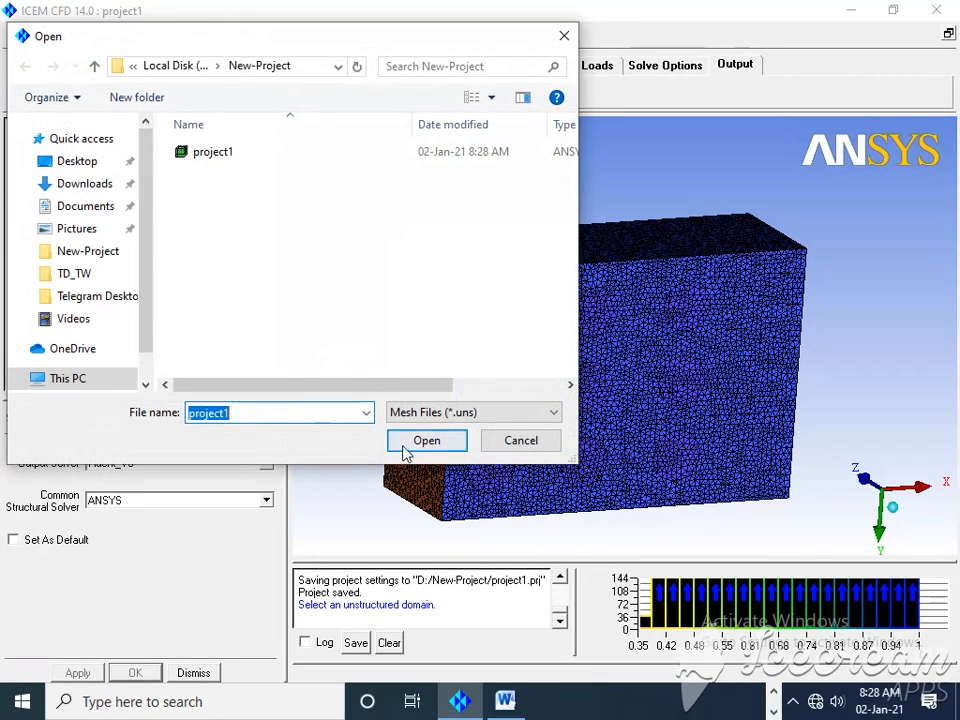
click(408, 446)
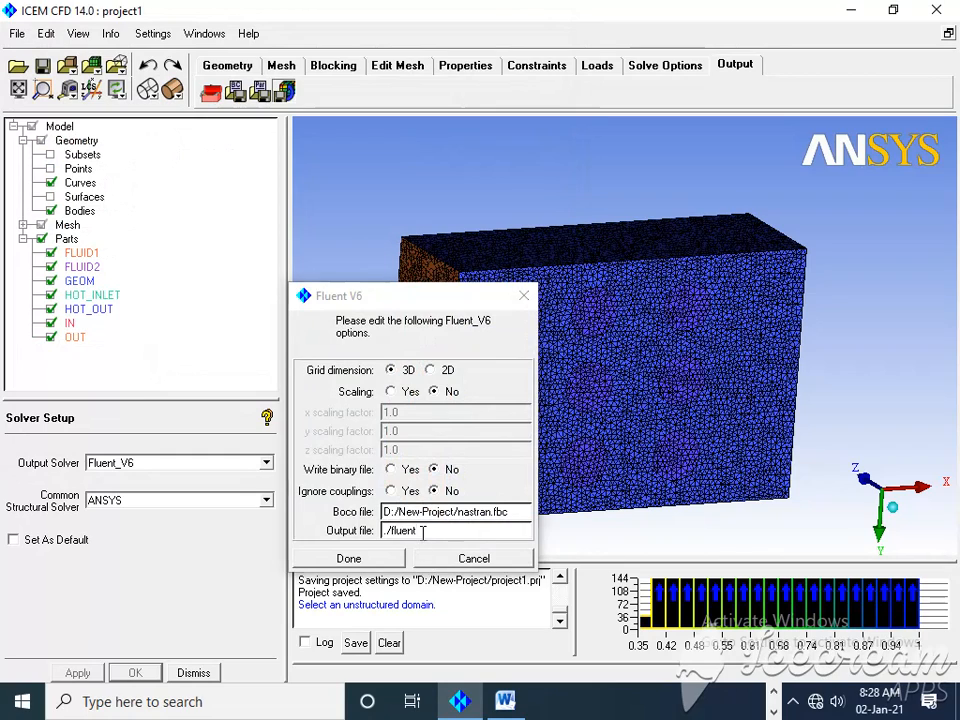
click(423, 532)
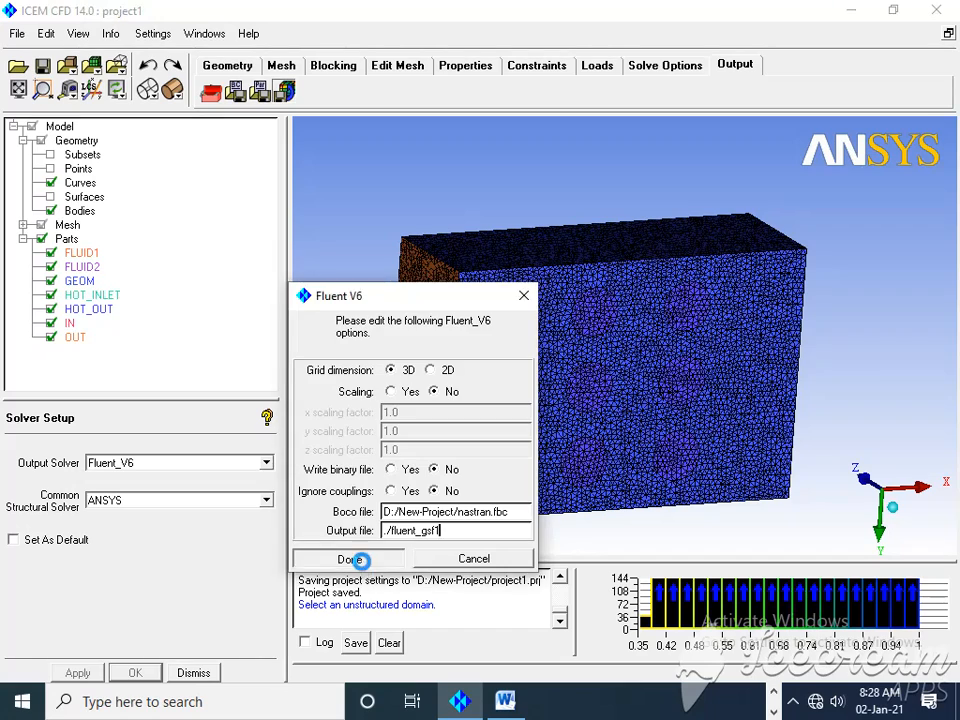
click(363, 564)
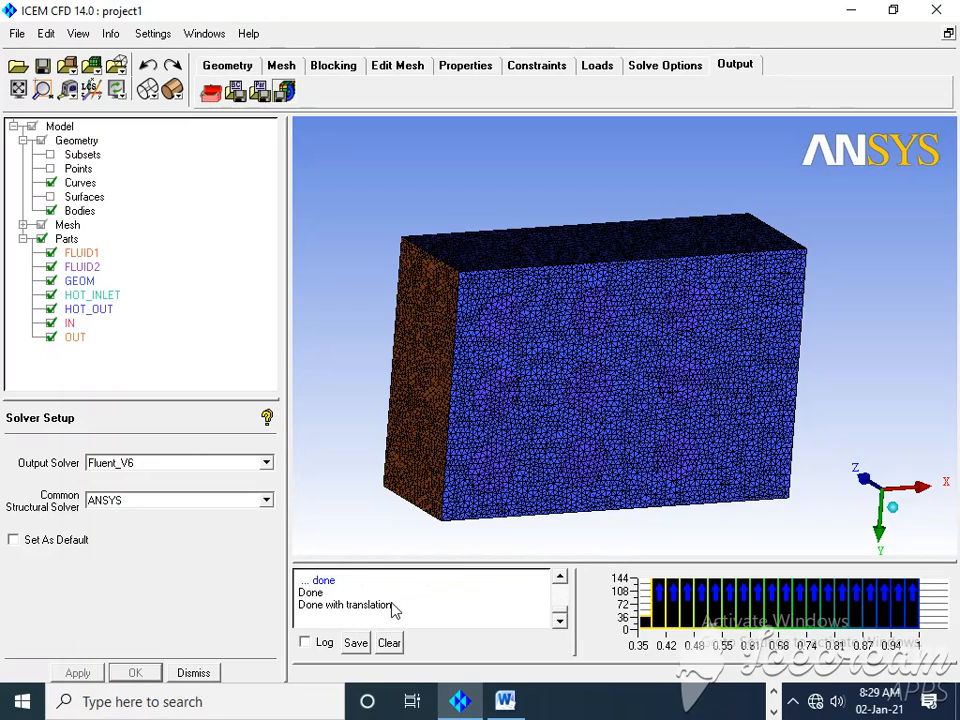
Step: Set the global element scale factor to 0.5 in the global mesh setup and apply it
click(391, 68)
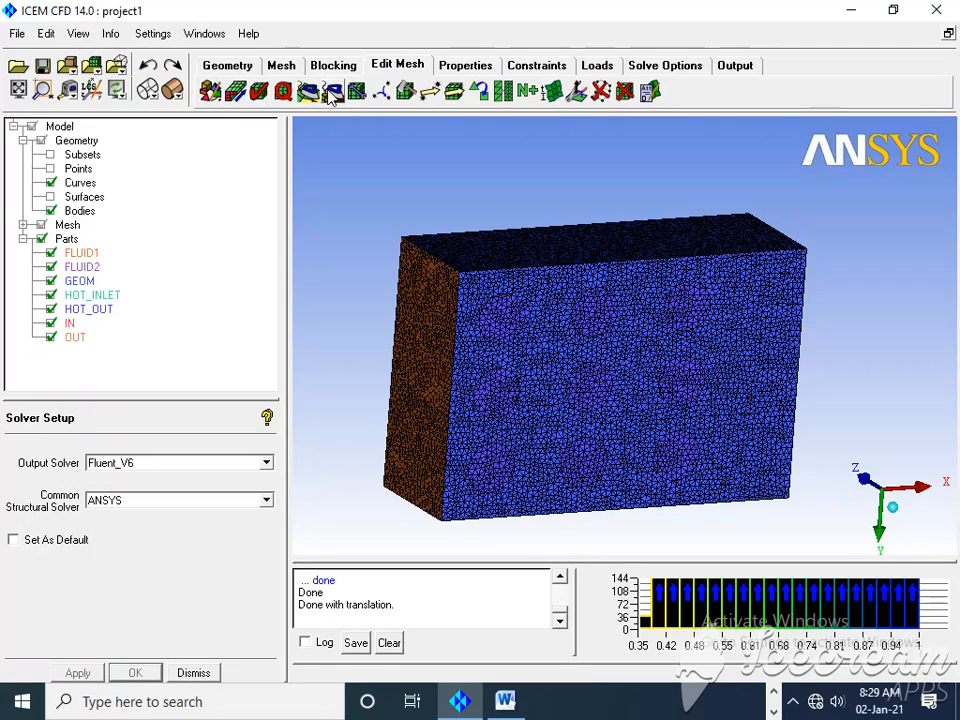
click(273, 68)
click(210, 91)
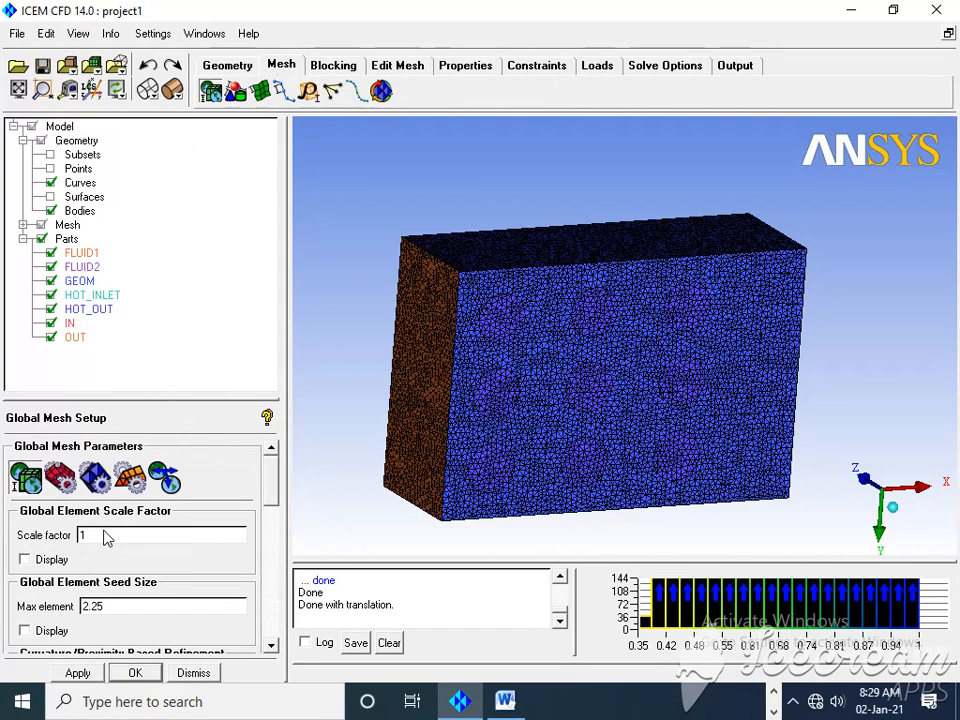
drag(94, 540, 70, 540)
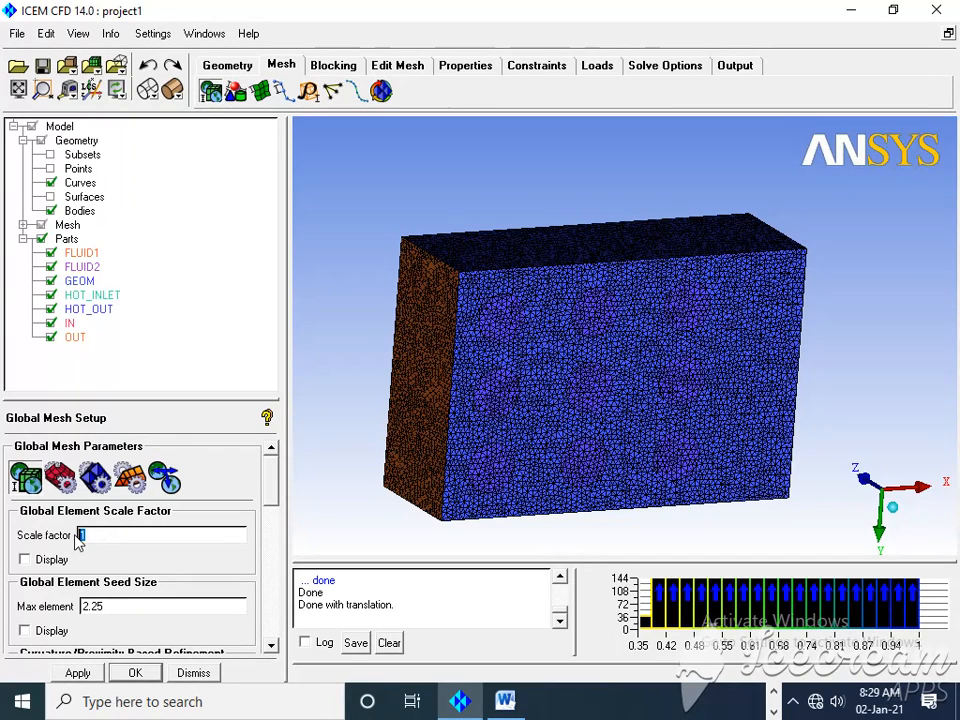
text(0.5)
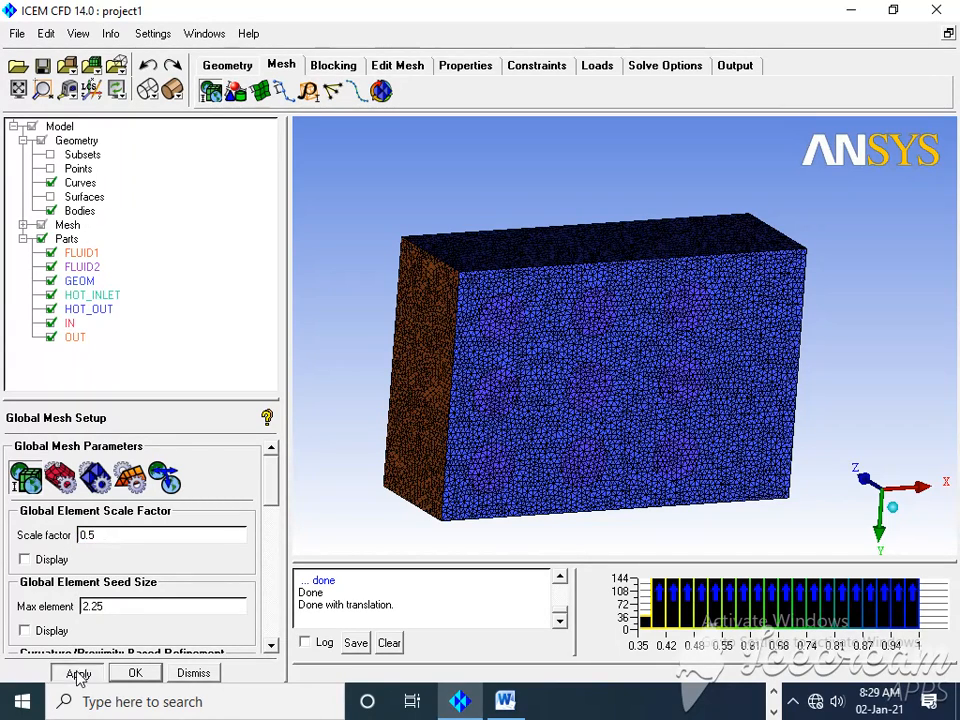
click(77, 672)
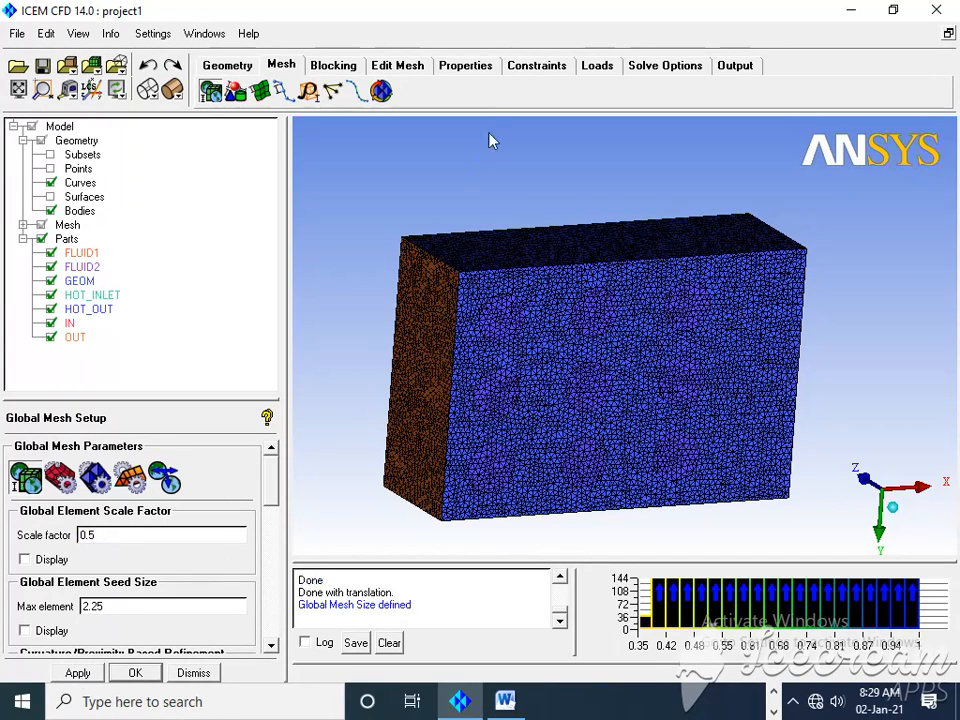
Step: Compute the Tetra/Mixed volume mesh with the Robust (Octree) method, replacing the existing mesh
click(381, 93)
click(76, 672)
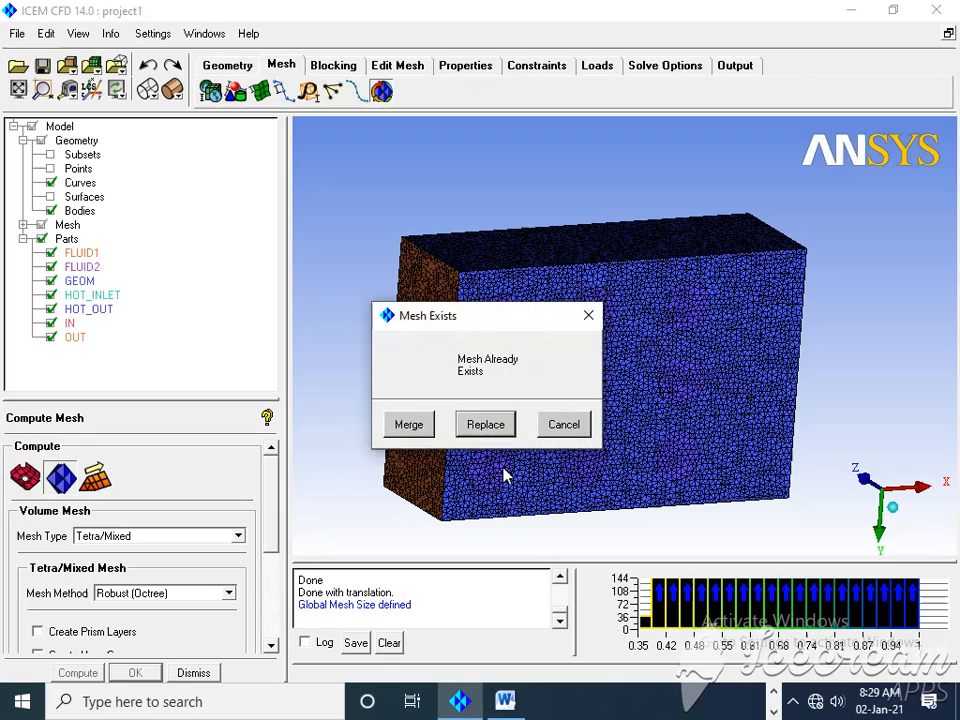
click(483, 425)
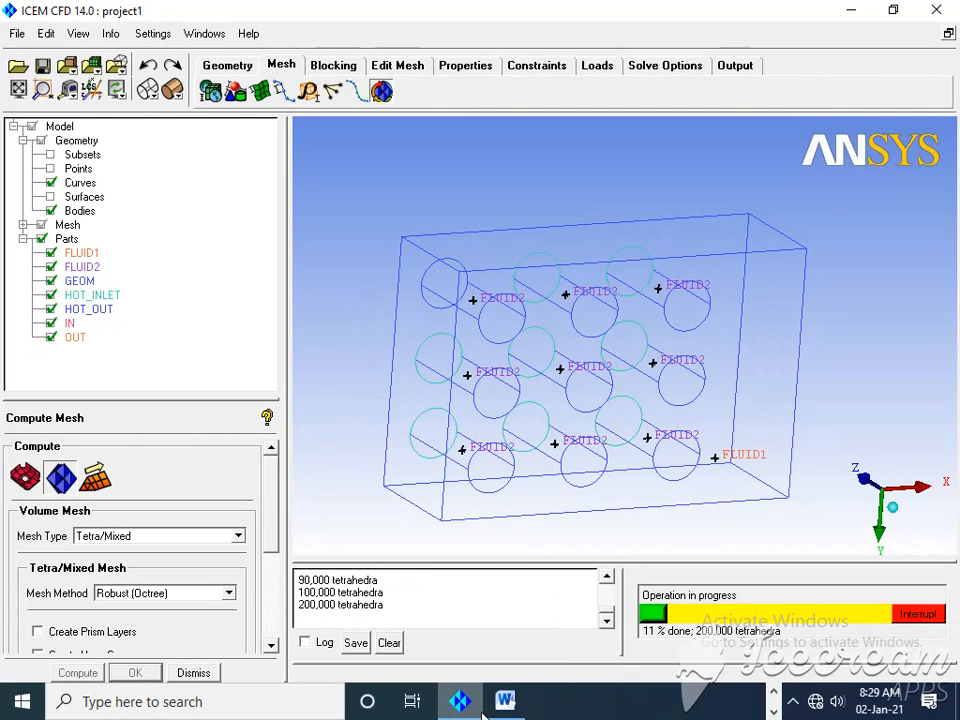
Step: Switch to Word, add a table row for GSF 0.5 directly below the header row, and set its entry to font size 26
key(alt+Tab)
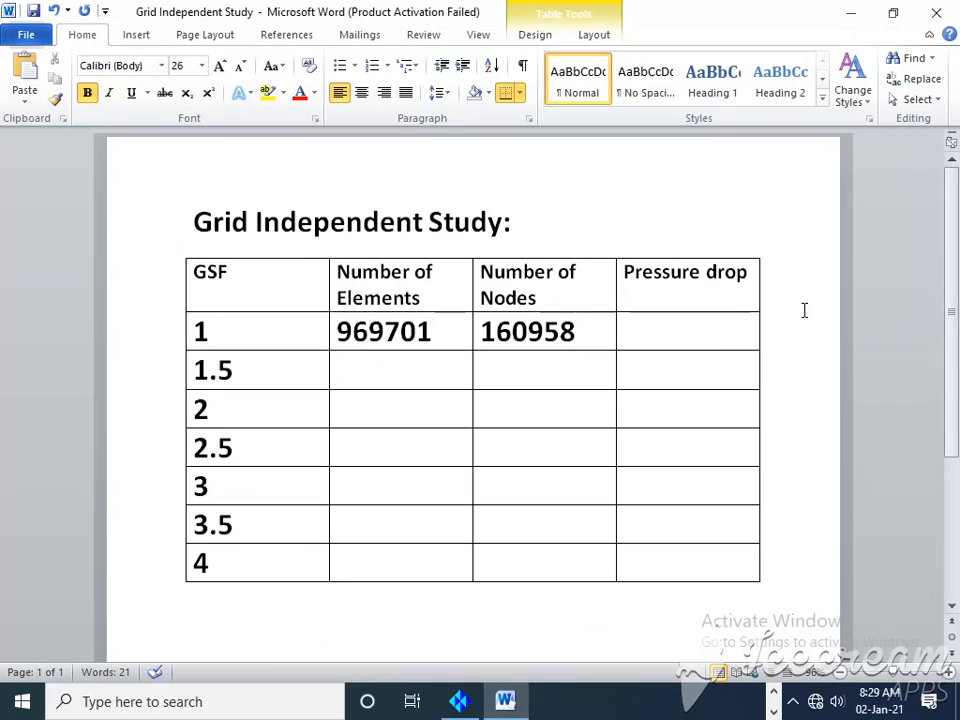
click(778, 289)
key(Return)
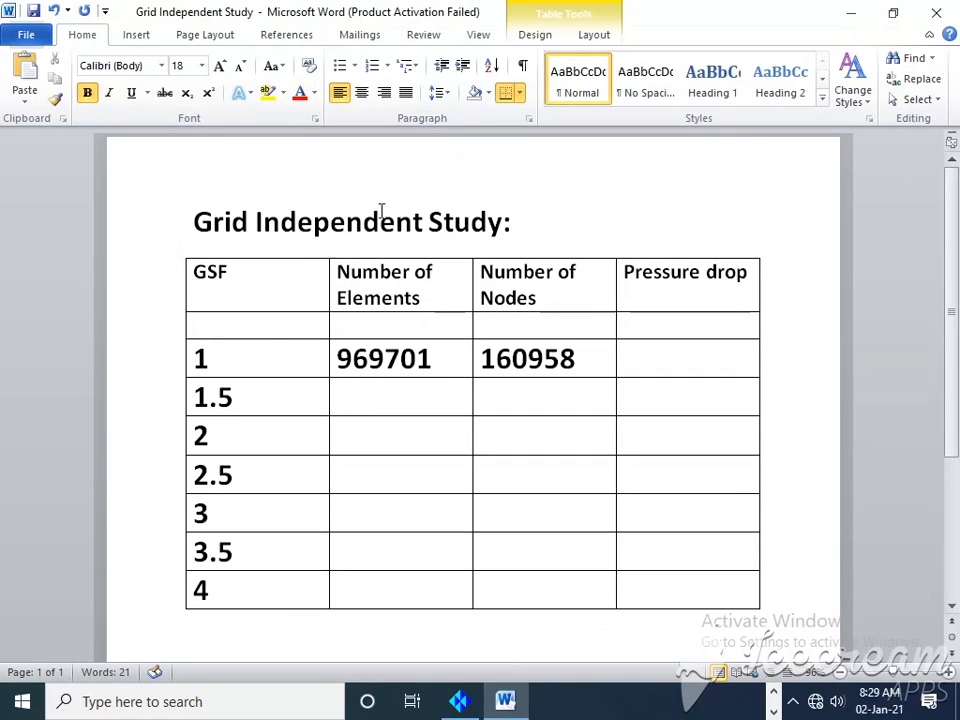
text(0.5)
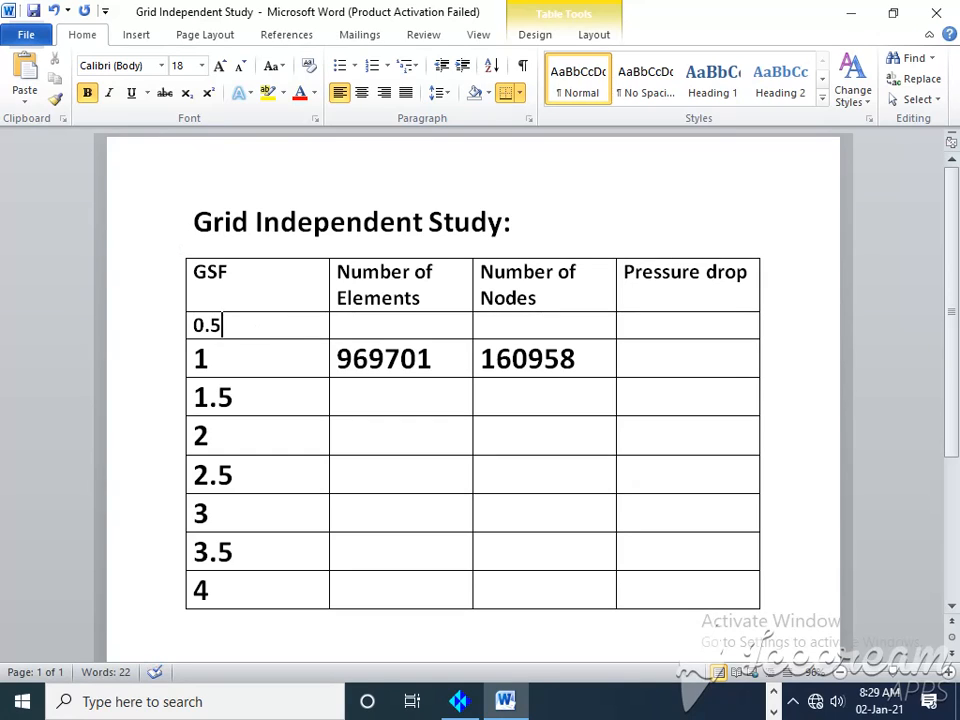
click(213, 361)
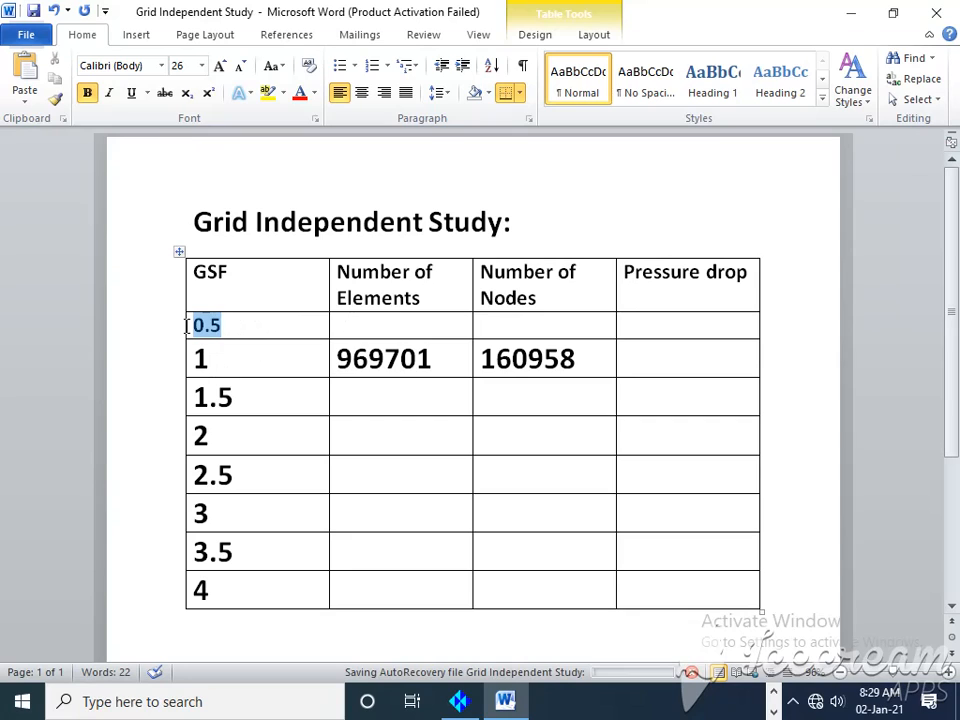
click(201, 66)
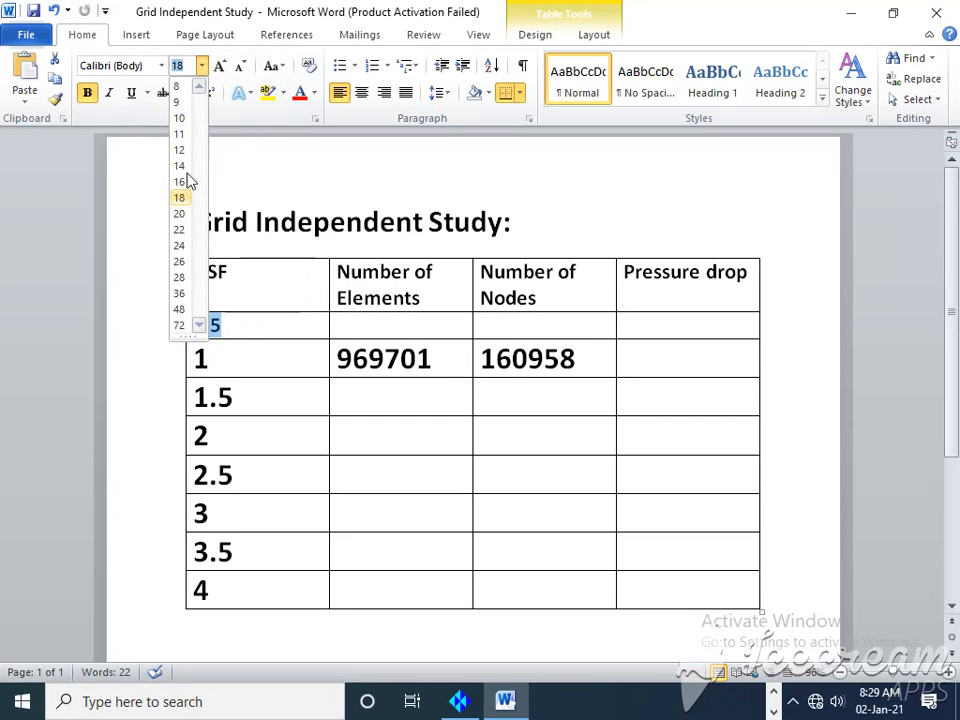
click(377, 331)
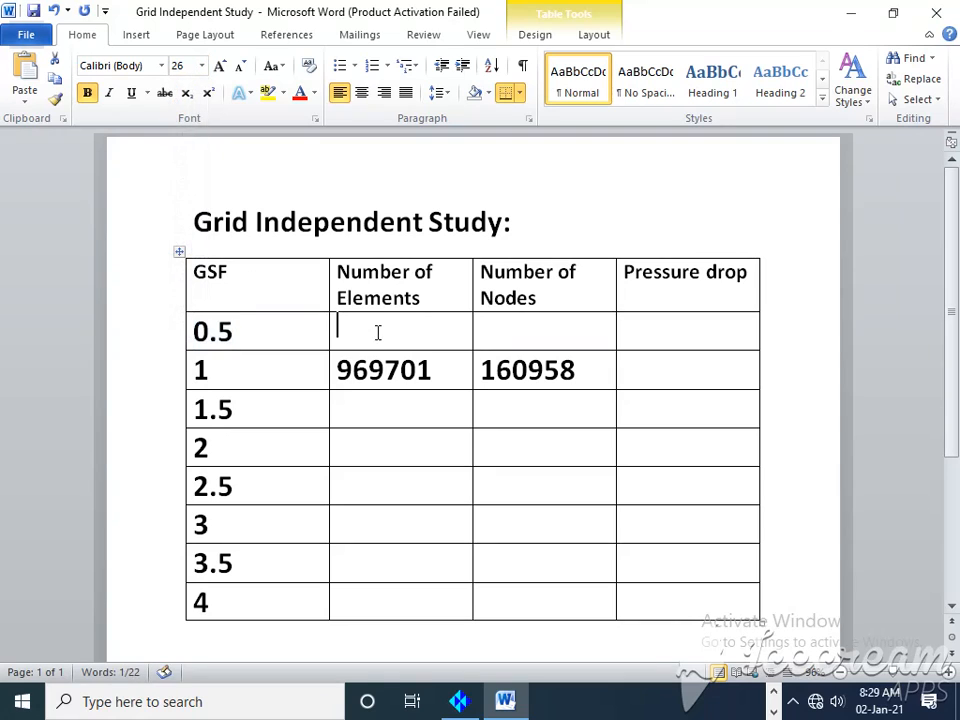
Step: Switch back to ICEM CFD to check the progress of the mesh computation
click(506, 700)
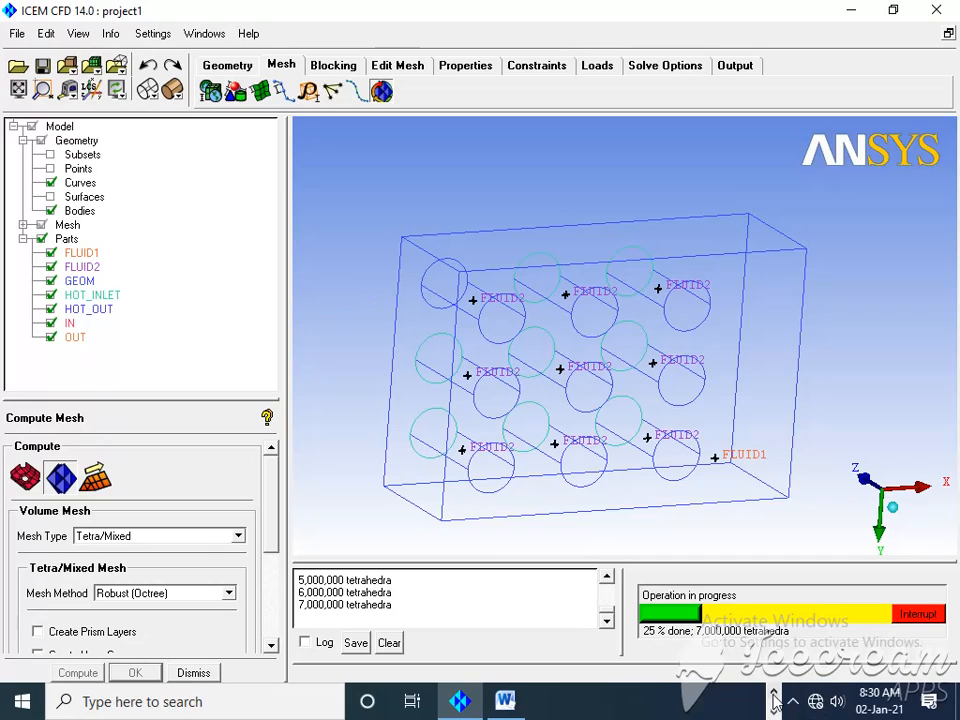
click(774, 695)
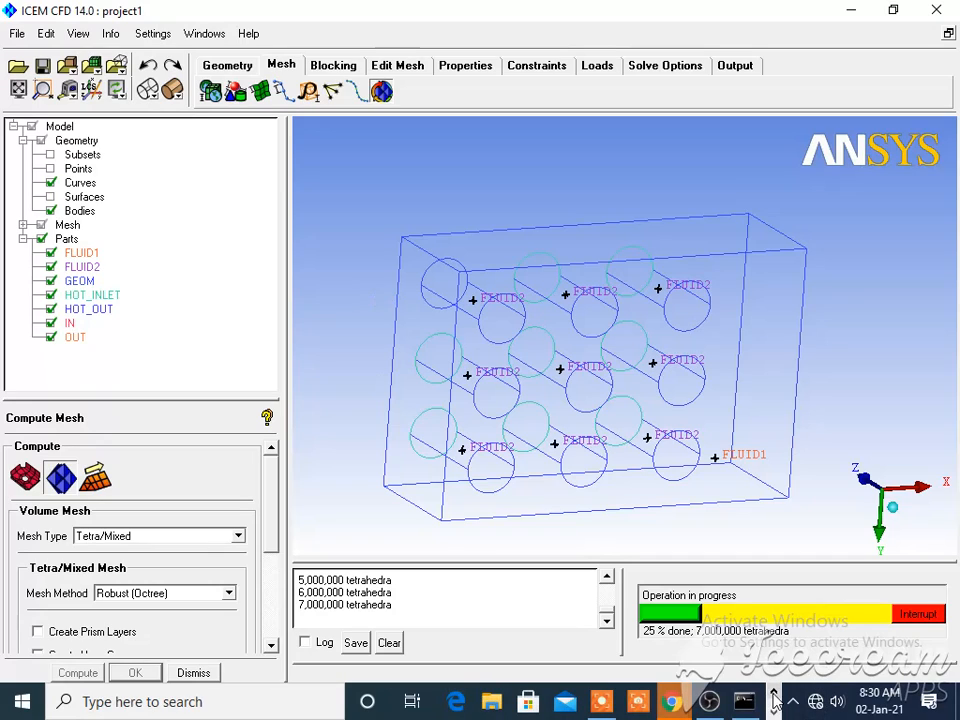
click(603, 705)
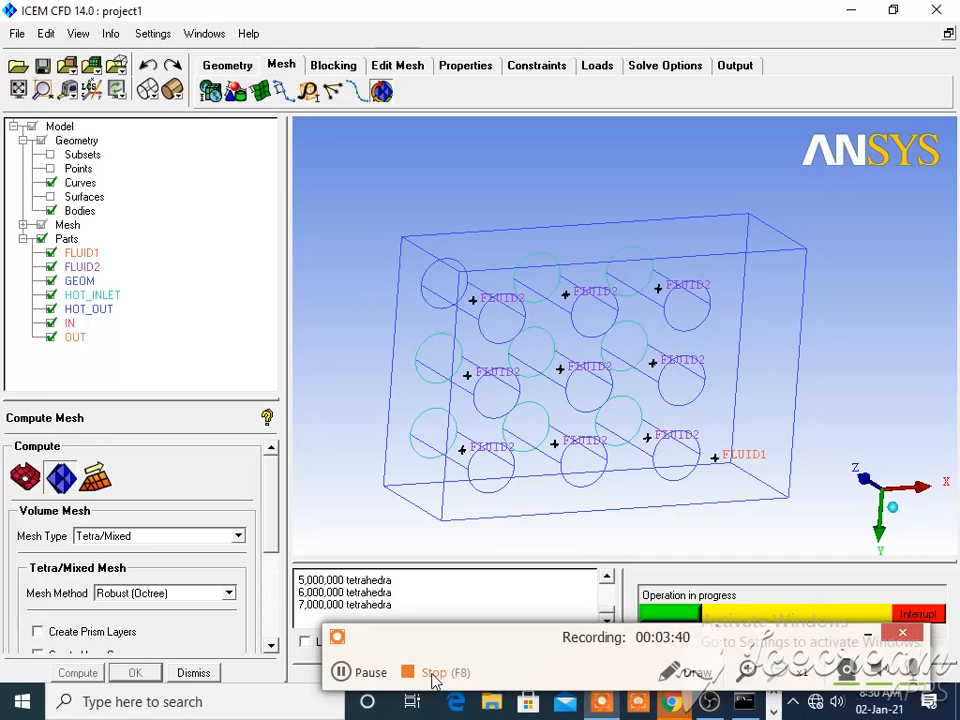
click(344, 676)
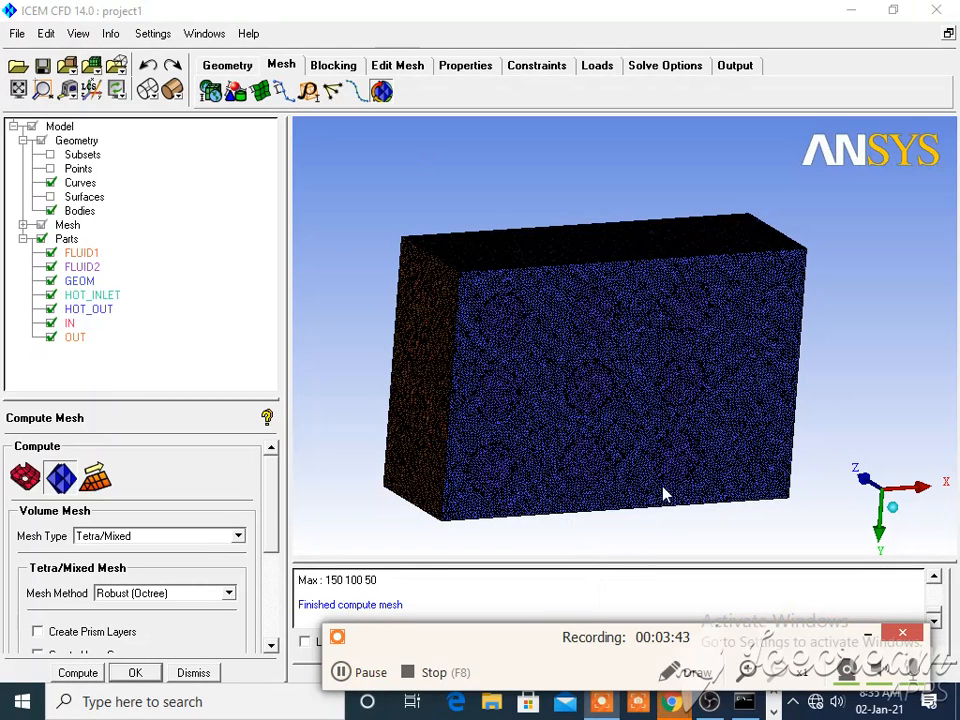
Step: Find the total element count in the mesh computation log and copy its value
click(935, 579)
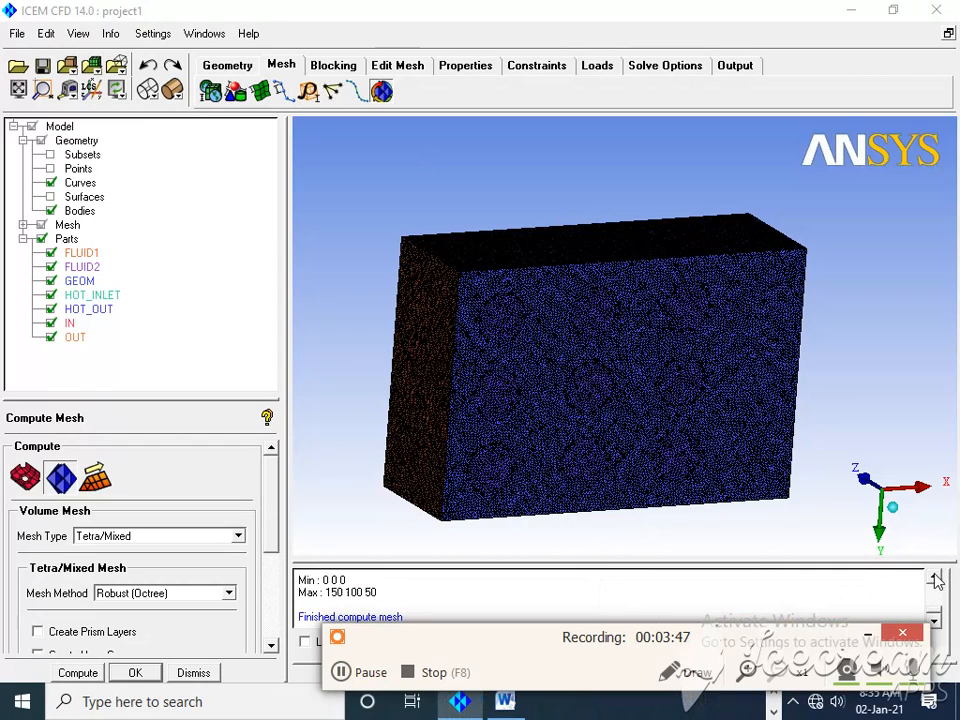
click(935, 579)
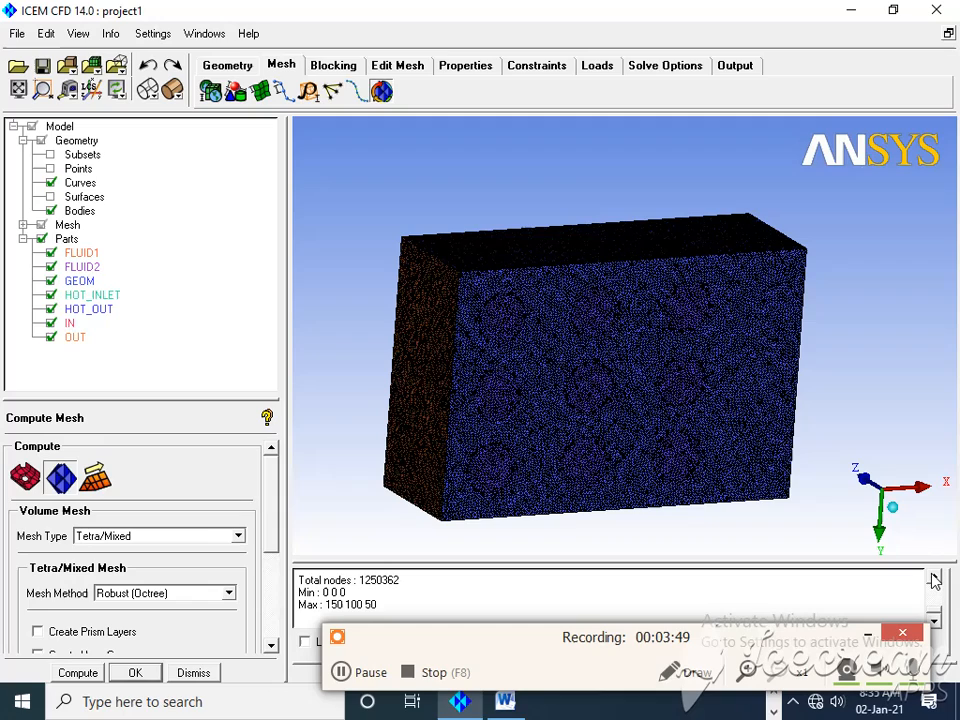
click(935, 579)
click(935, 579)
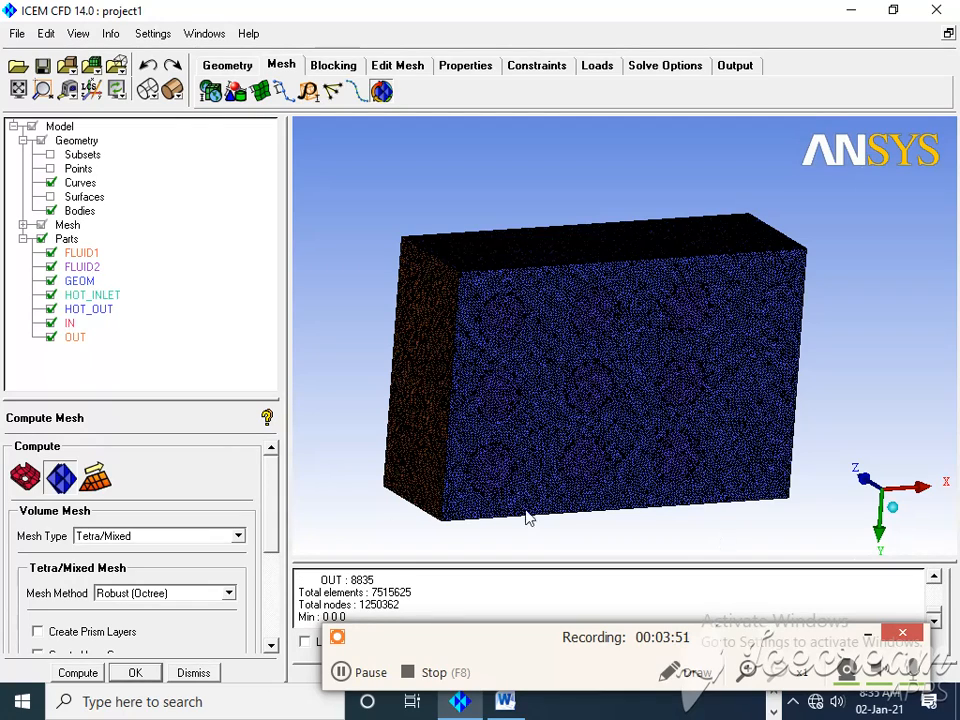
drag(418, 594, 370, 593)
key(ctrl+c)
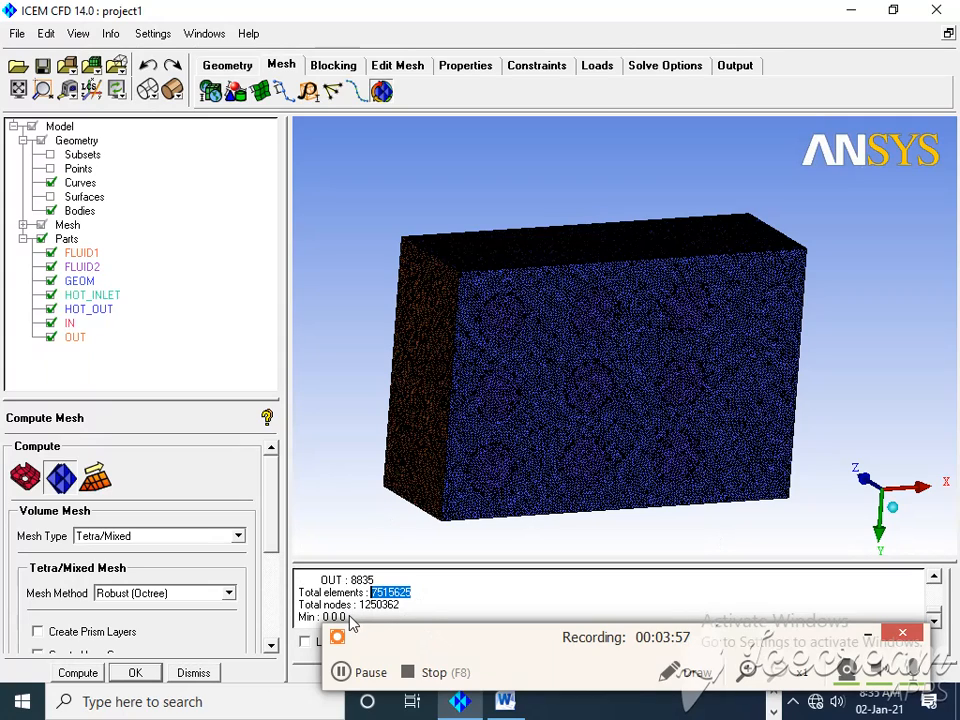
Step: Switch to Word and paste the copied element count, 7515625, into the Number of Elements cell of the GSF 0.5 row
click(501, 704)
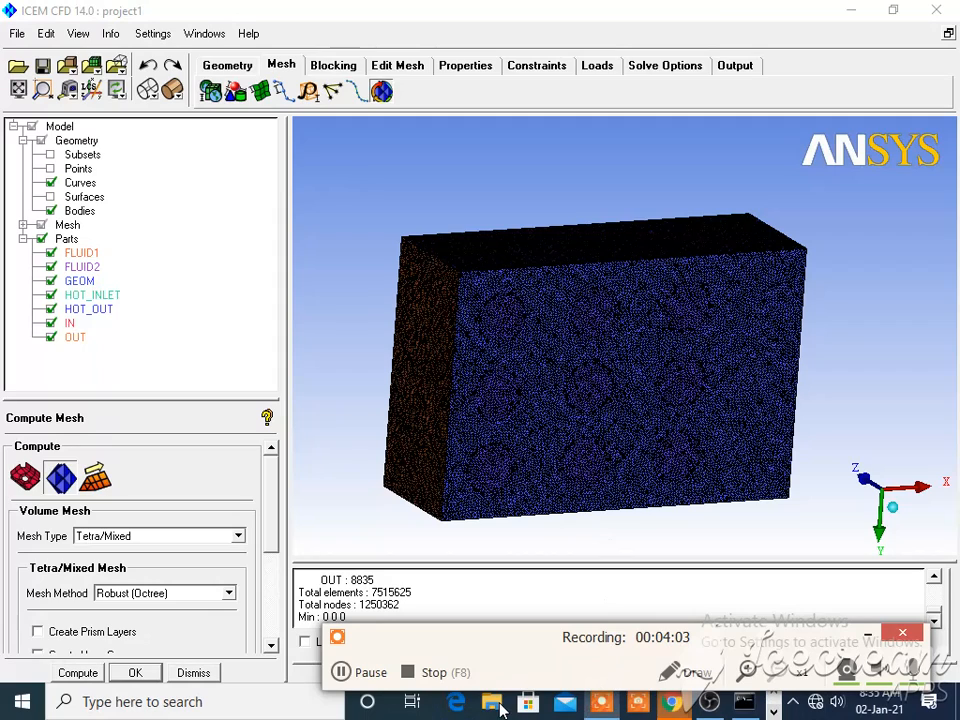
click(776, 710)
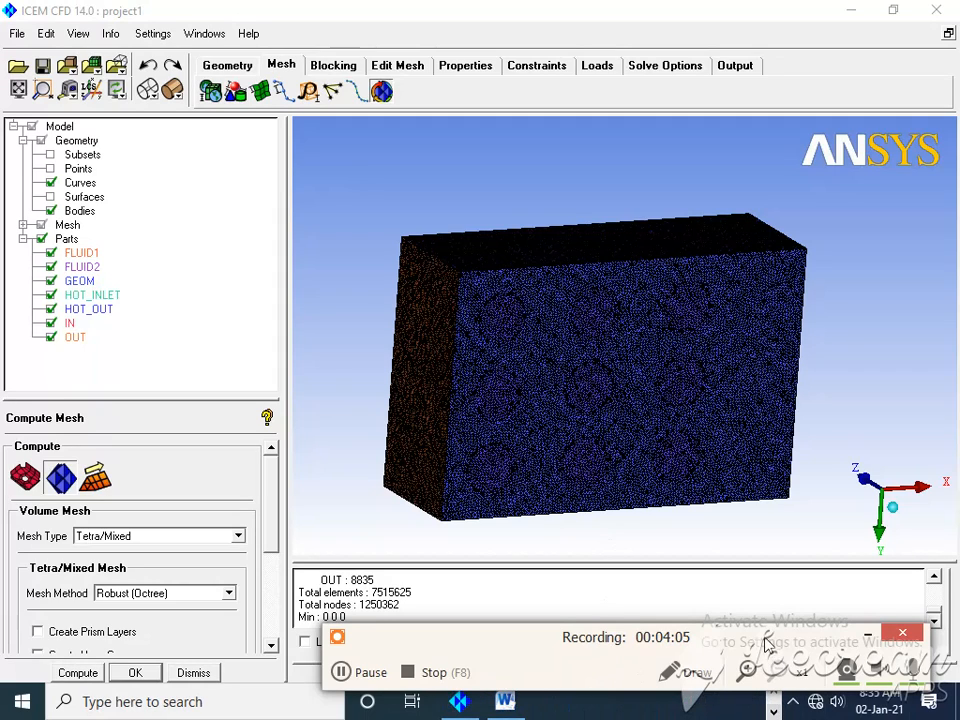
drag(764, 637, 770, 594)
click(774, 709)
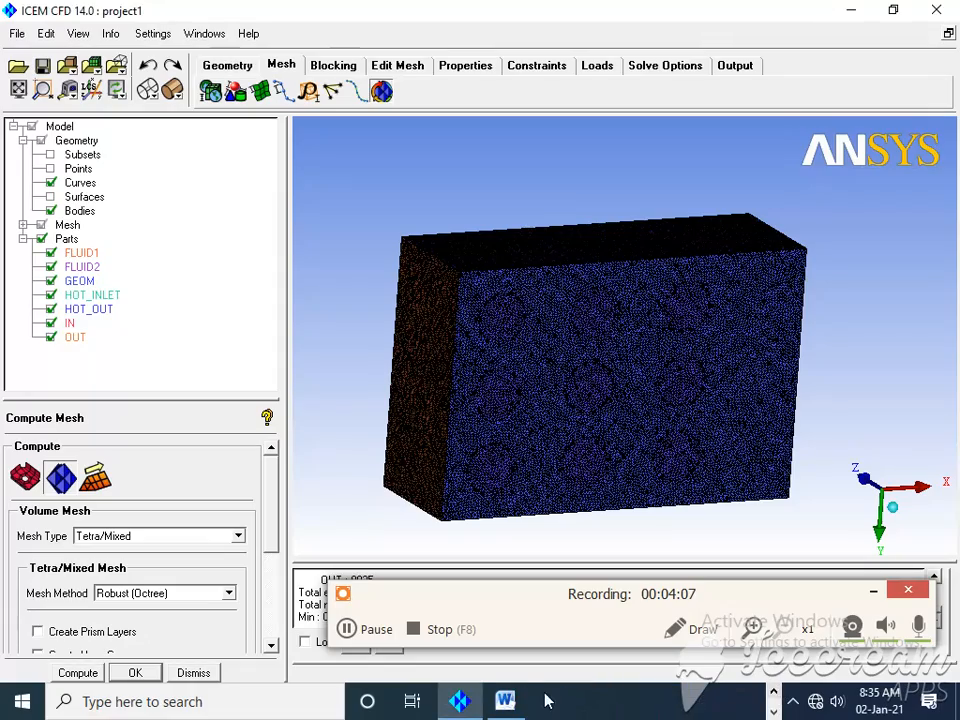
click(508, 706)
click(506, 703)
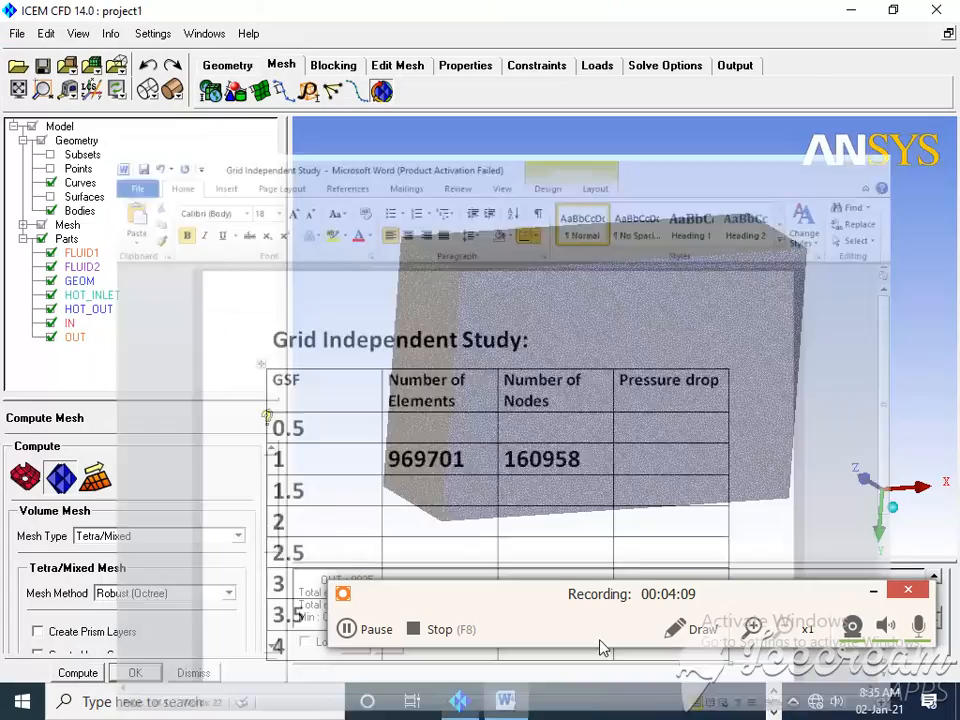
click(505, 703)
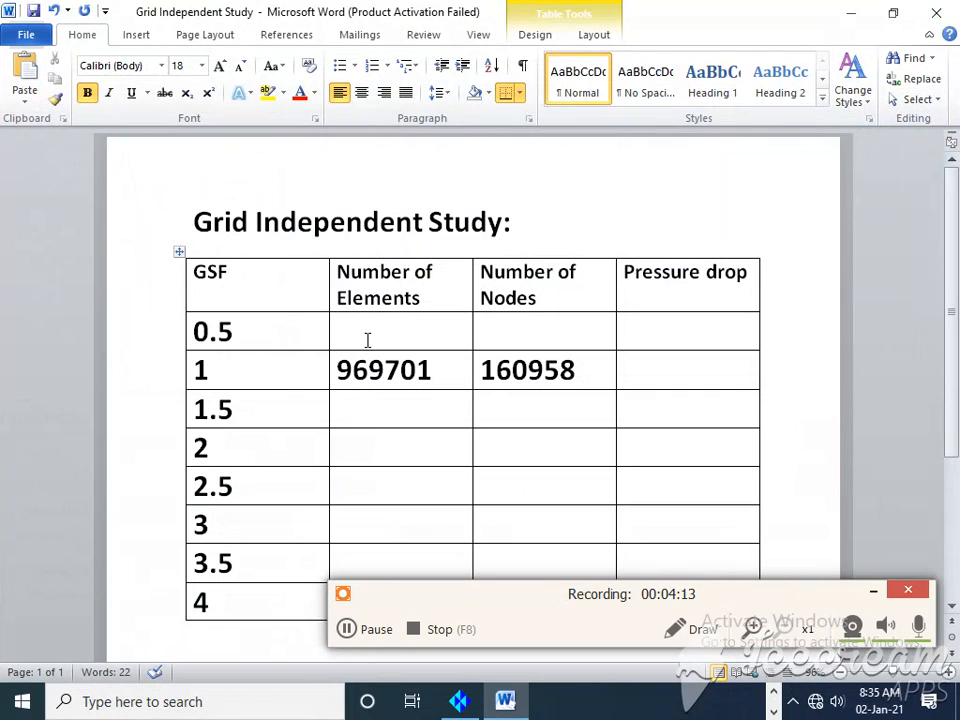
key(ctrl+v)
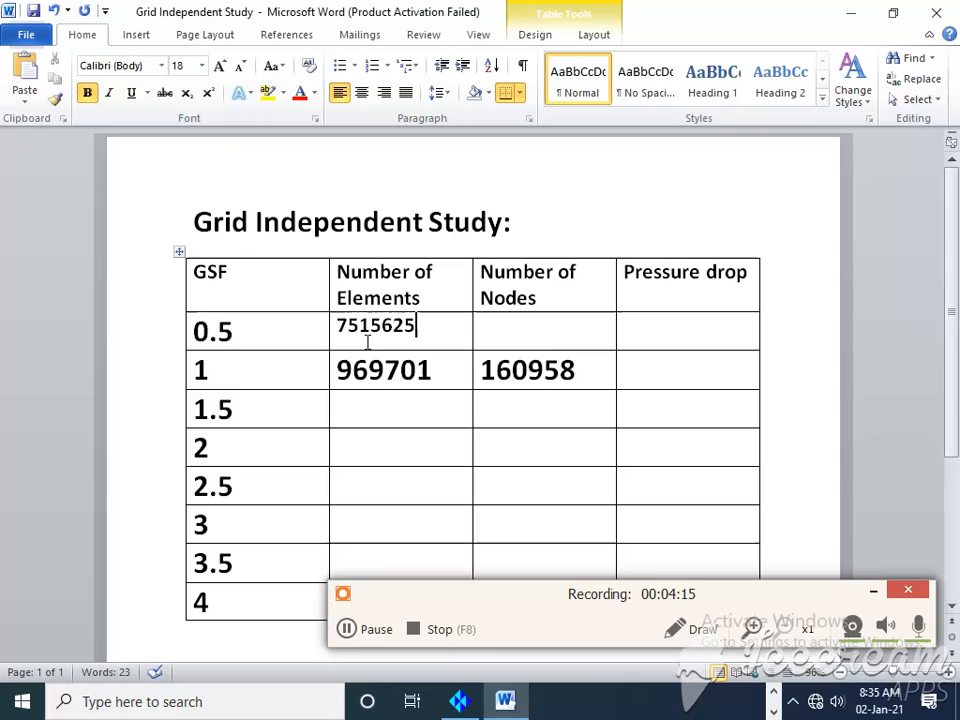
Step: Copy the total node count from the ICEM CFD log and enter 1250362 as Number of Nodes for GSF 0.5 in Word
click(458, 699)
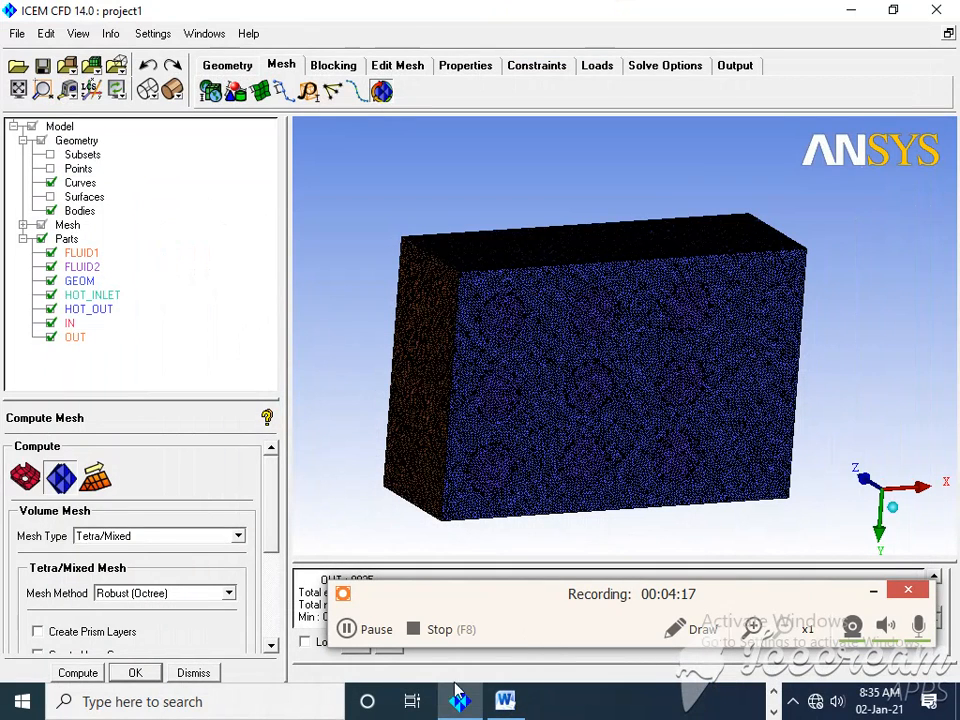
drag(448, 598, 460, 660)
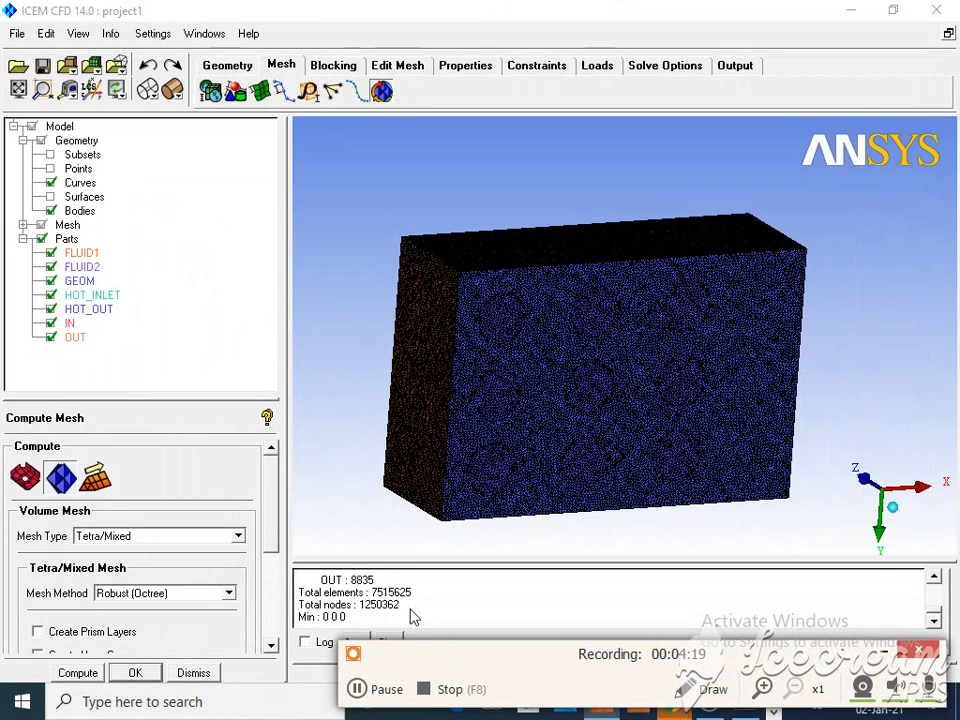
double_click(384, 605)
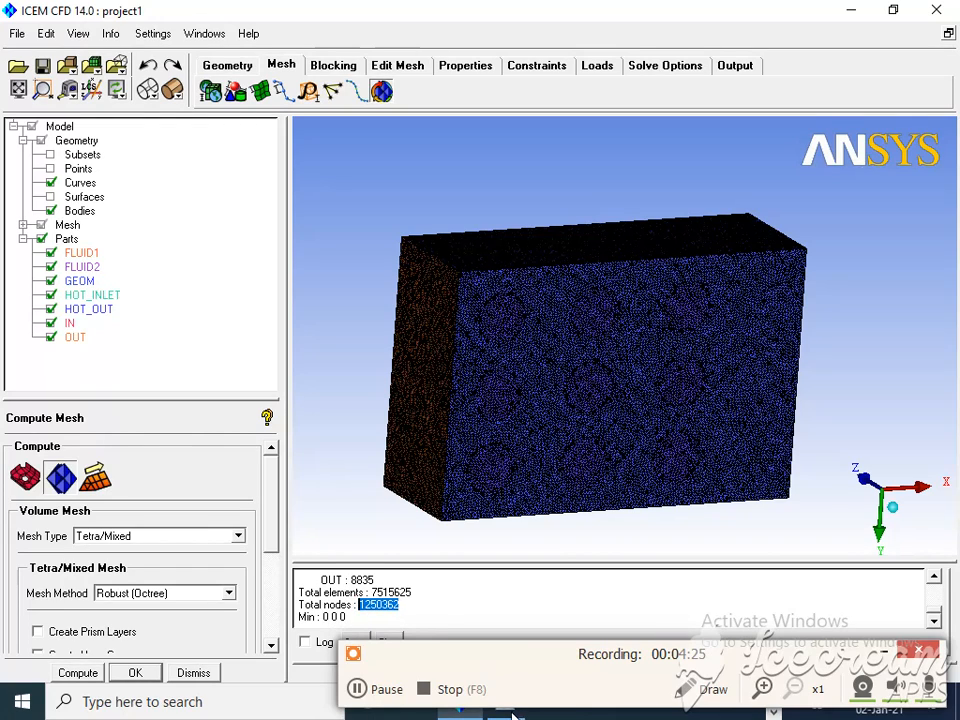
drag(860, 644, 842, 591)
click(773, 710)
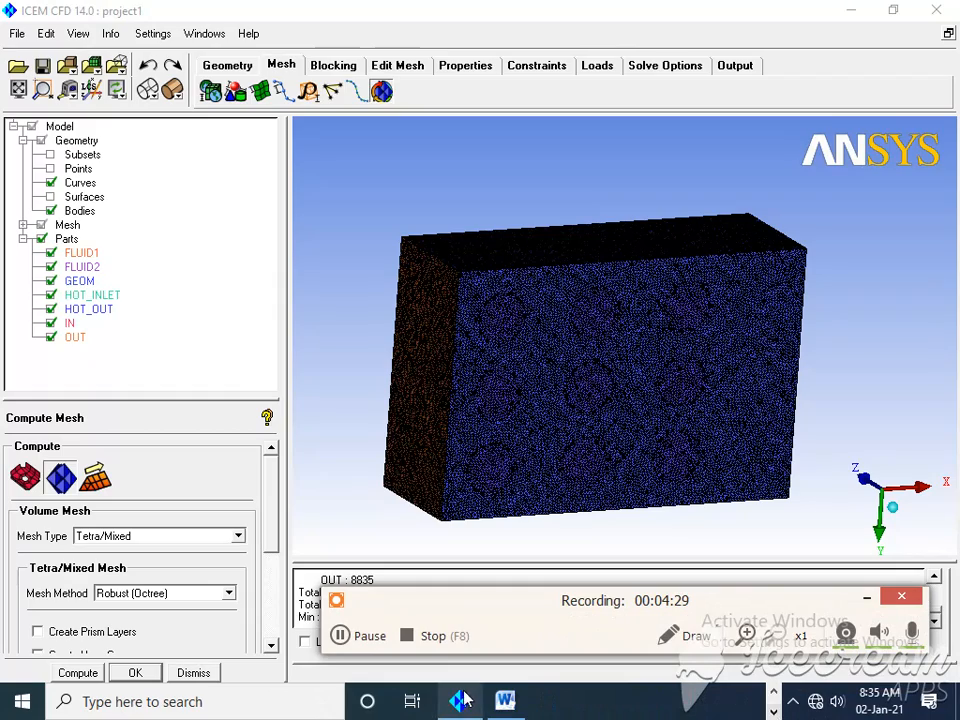
click(510, 702)
click(532, 333)
text(1250362)
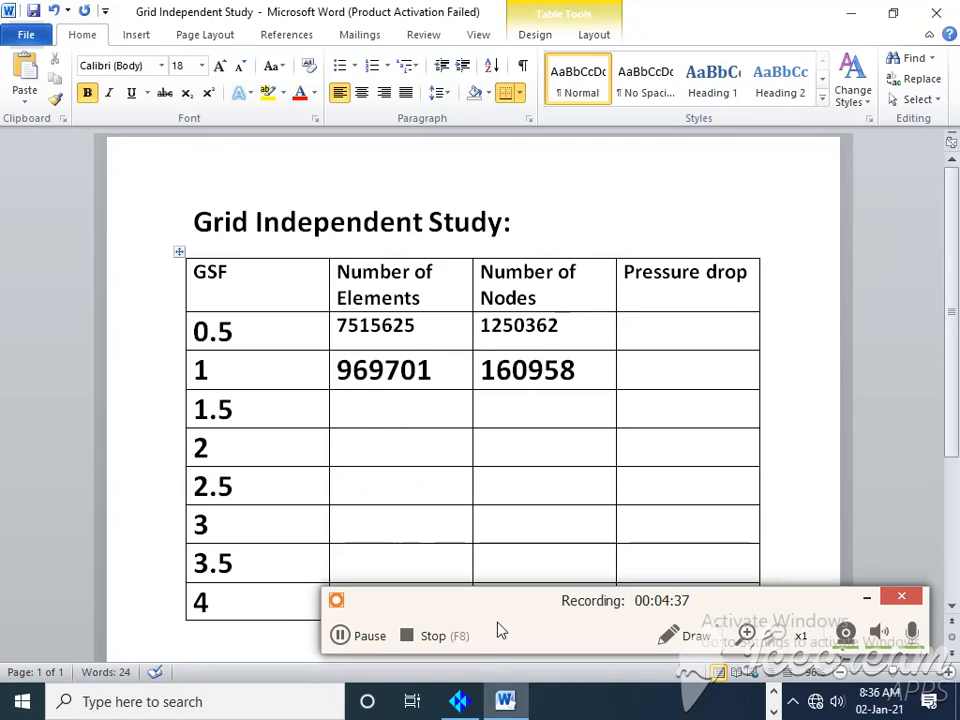
Step: Switch back to ICEM CFD and run Check Mesh on the GSF 0.5 mesh with the preselected error and possible-problem checks
click(460, 701)
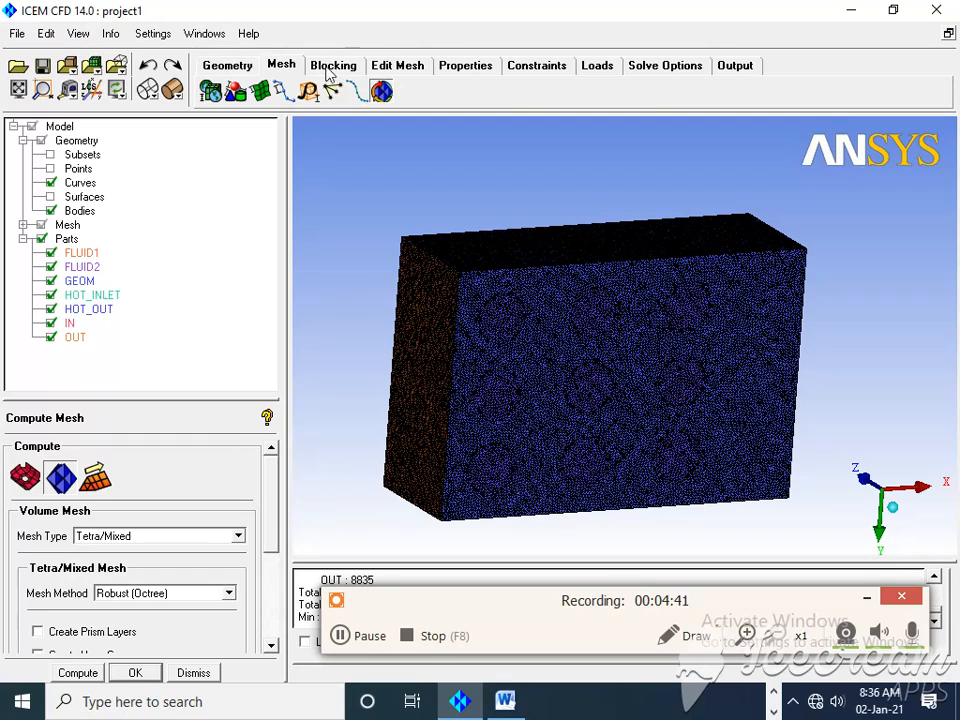
click(400, 65)
click(259, 91)
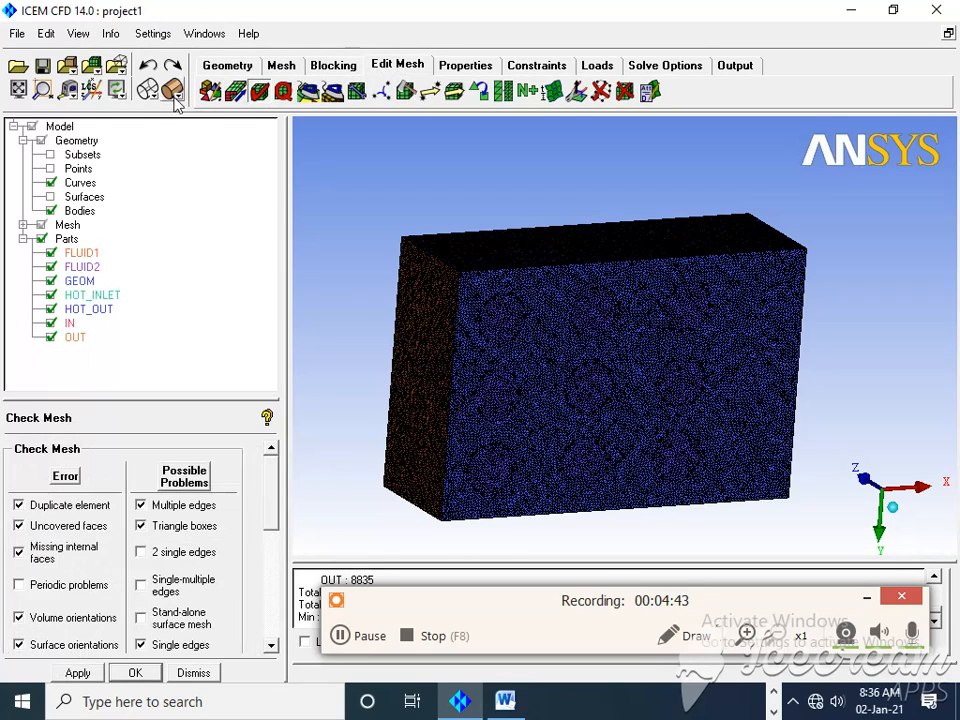
click(77, 673)
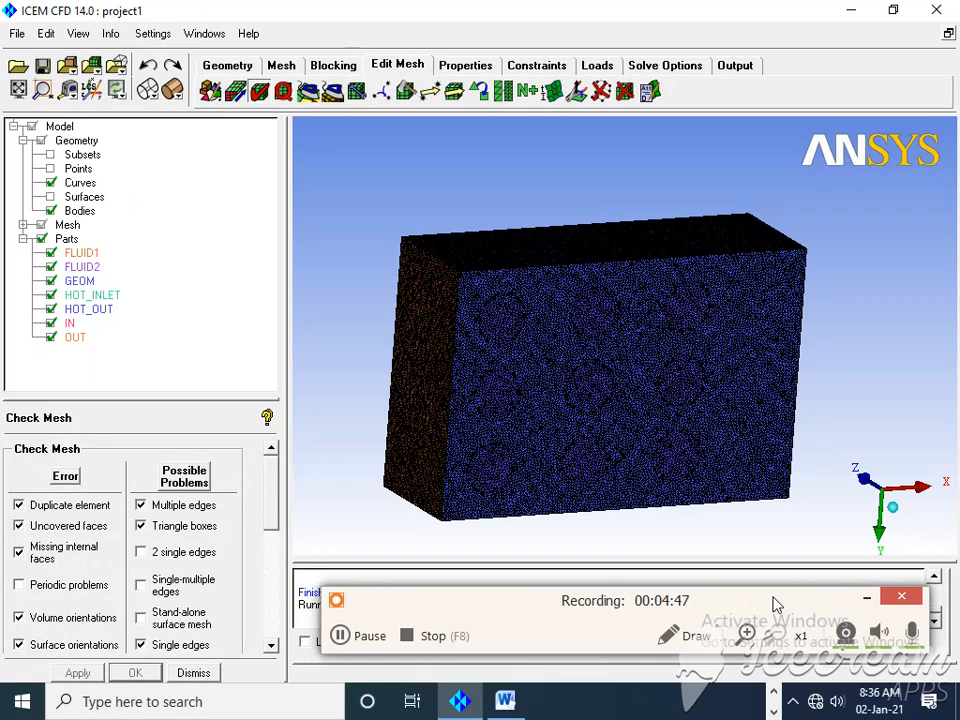
drag(743, 604, 731, 671)
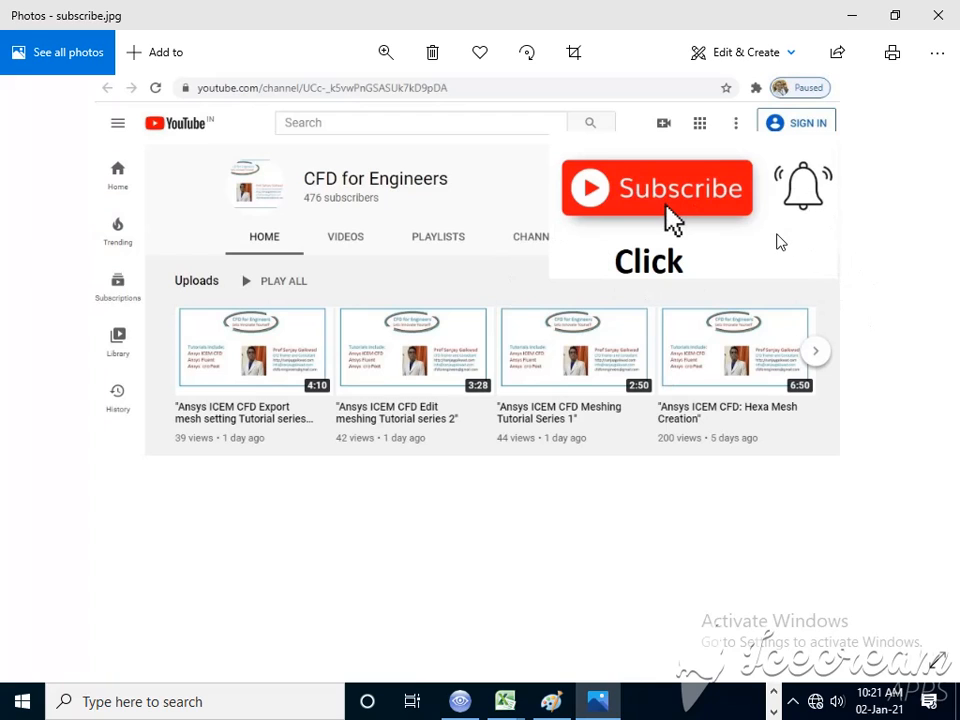
click(777, 699)
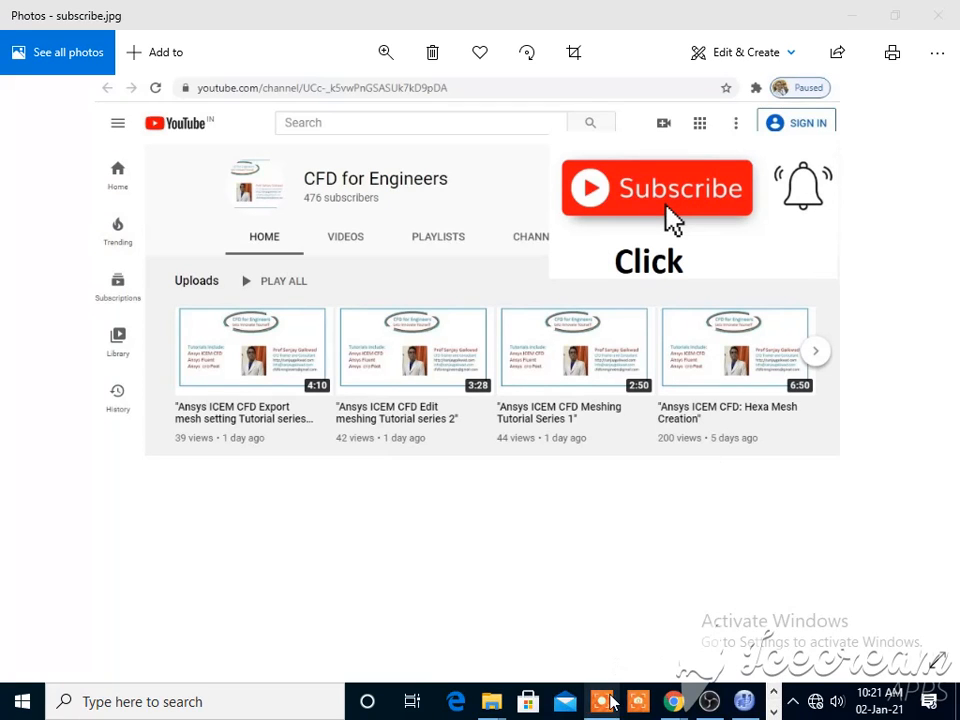
click(604, 700)
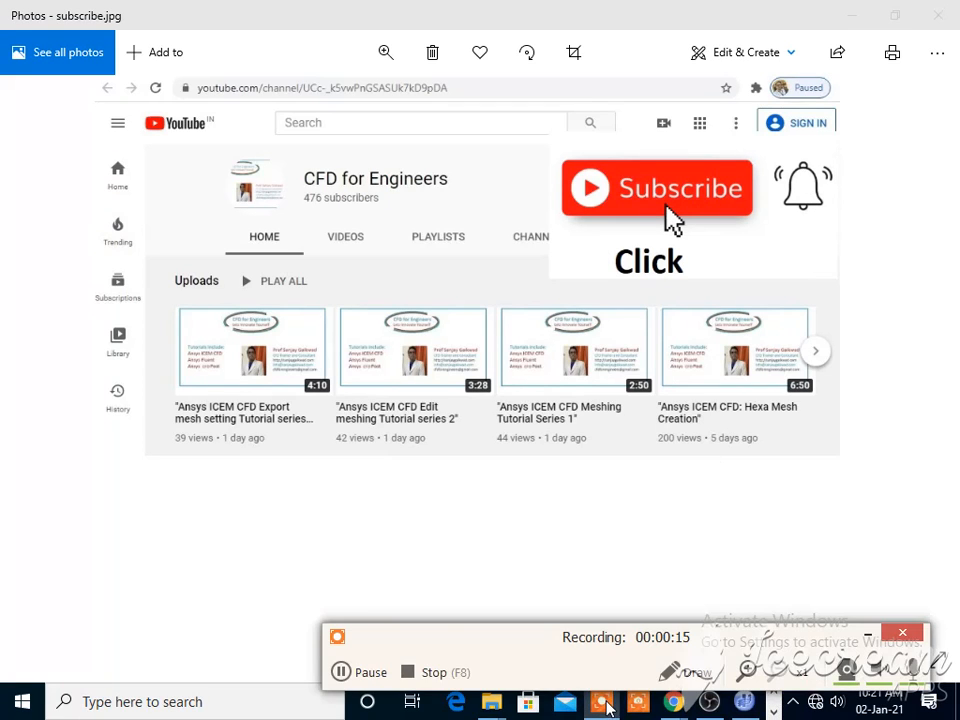